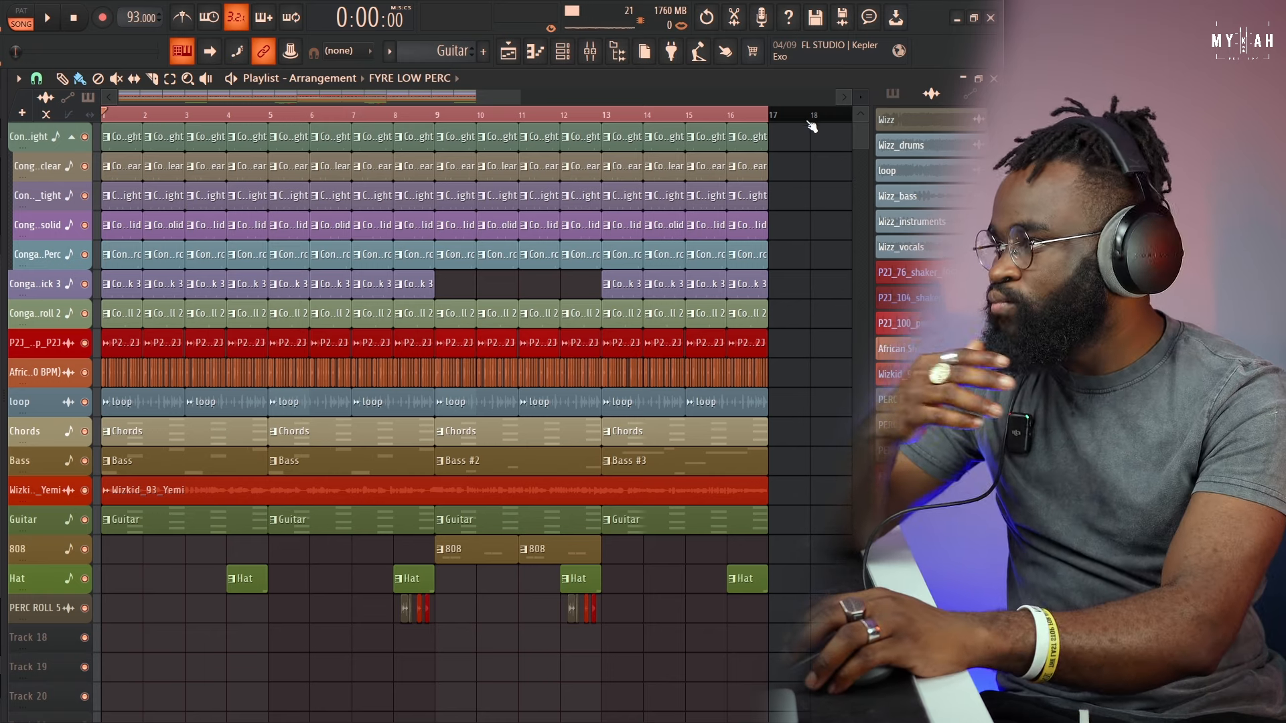
Enlarge the playlist tracks, solo the conga_tight track and play its pattern in the piano roll
left_click_drag(860, 97, 861, 77)
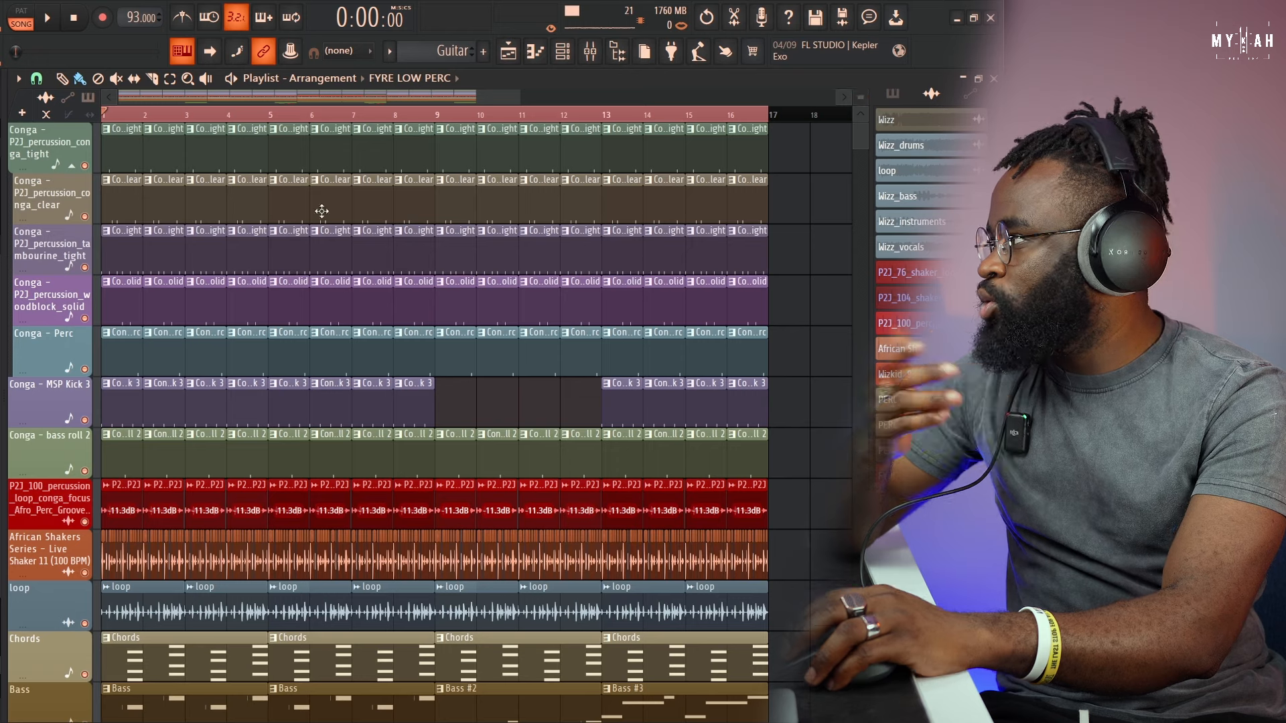
left_click(86, 166, "ctrl")
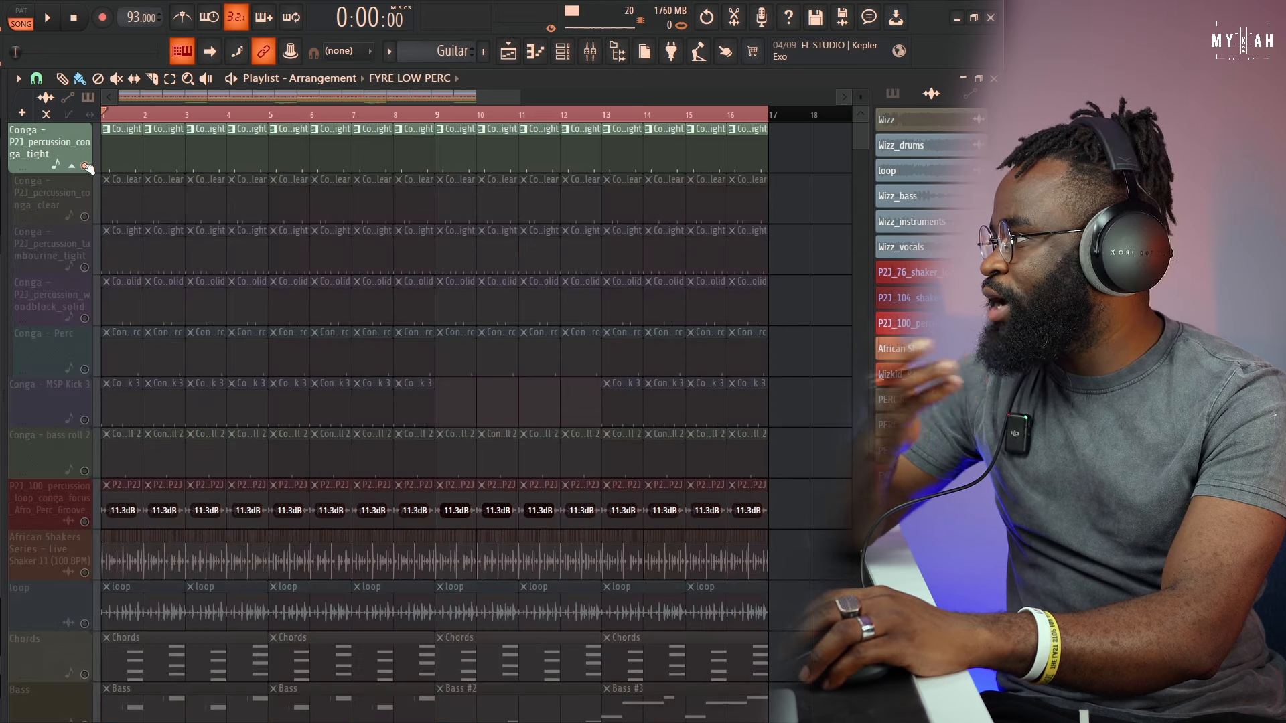
double_click(127, 156)
left_click(47, 18)
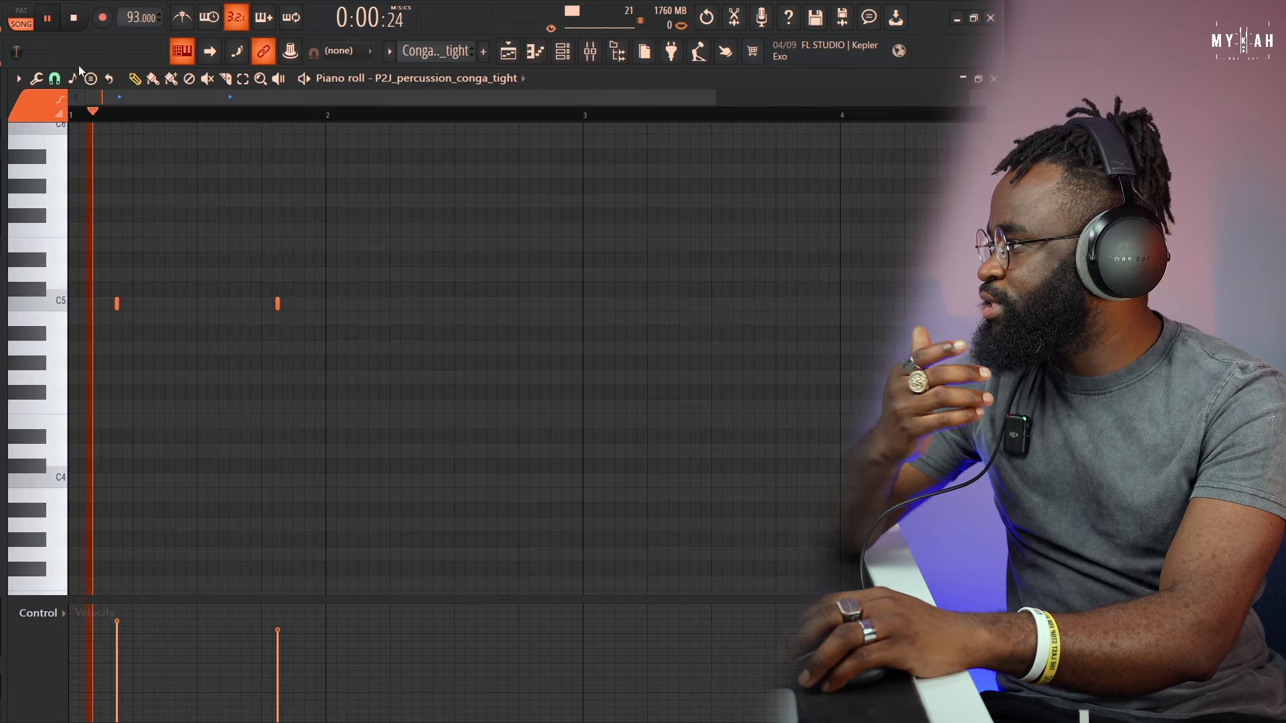
left_click_drag(715, 103, 425, 129)
Show the conga_tight channel's step pattern and its sampler settings, and return to the playlist
left_click(561, 57)
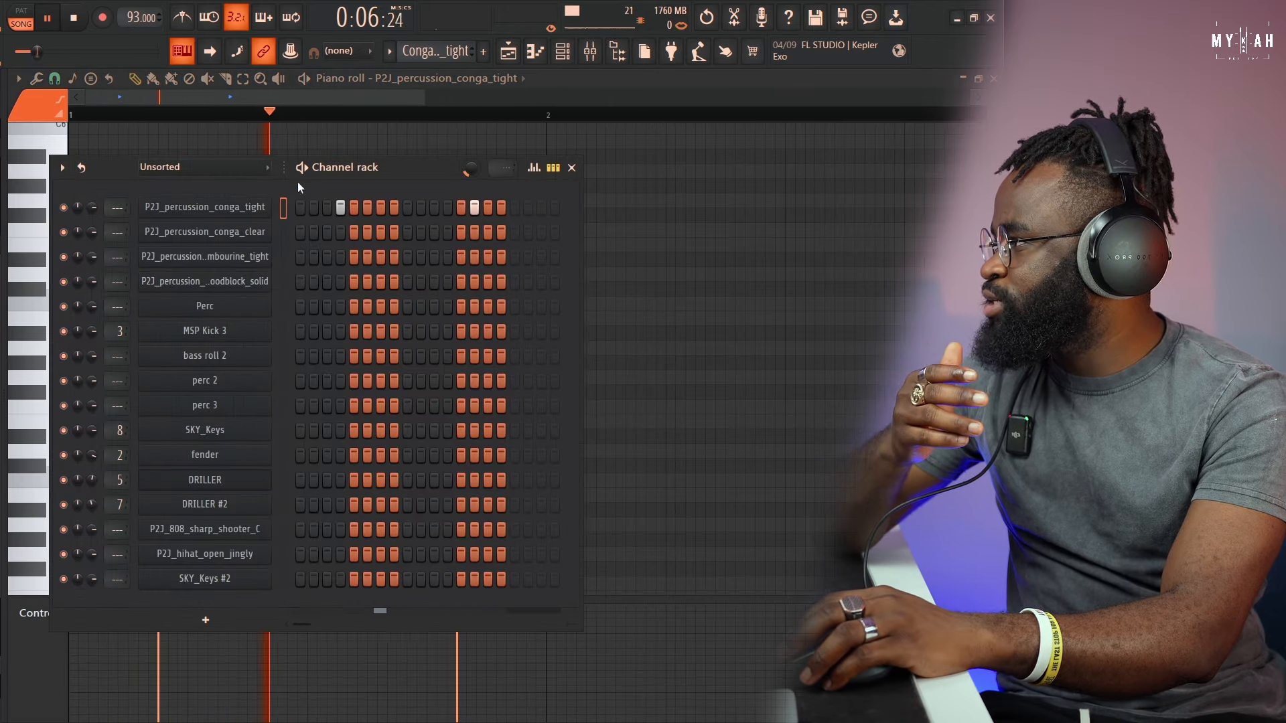
left_click(234, 212)
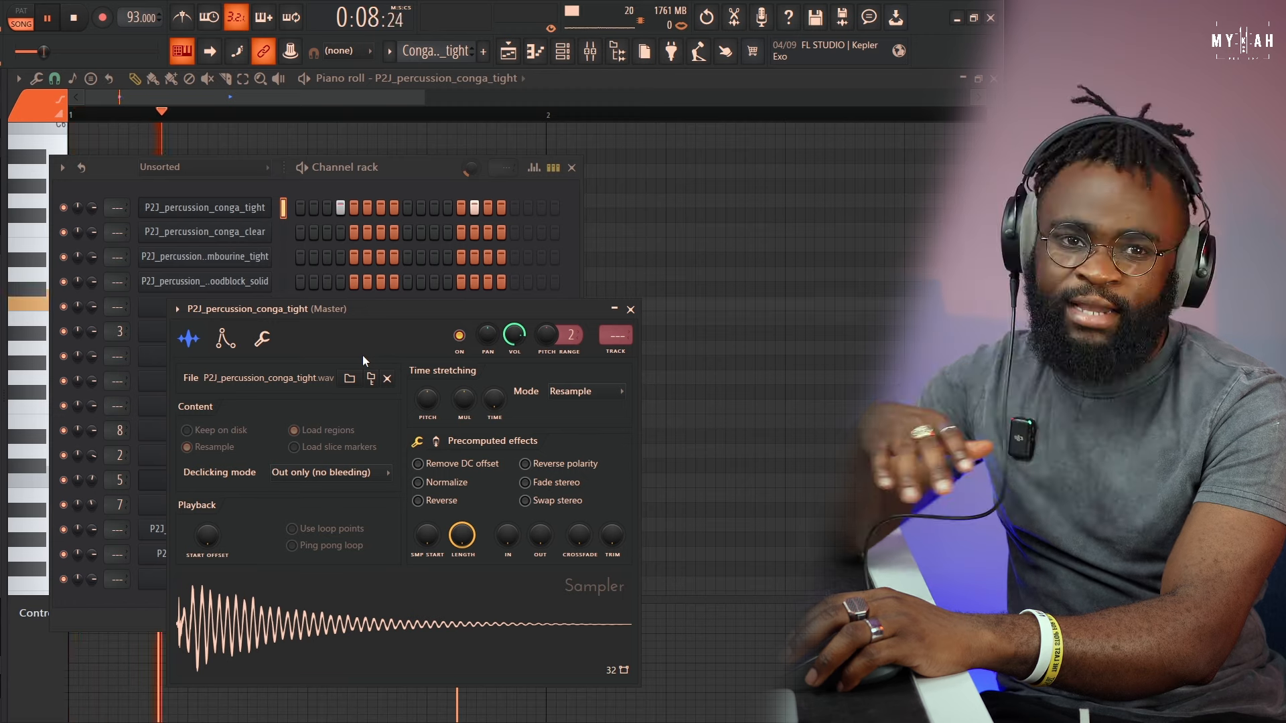
left_click(508, 51)
Unmute the conga_clear track and examine its sampler settings while the song plays
left_click(85, 217)
left_click(134, 206)
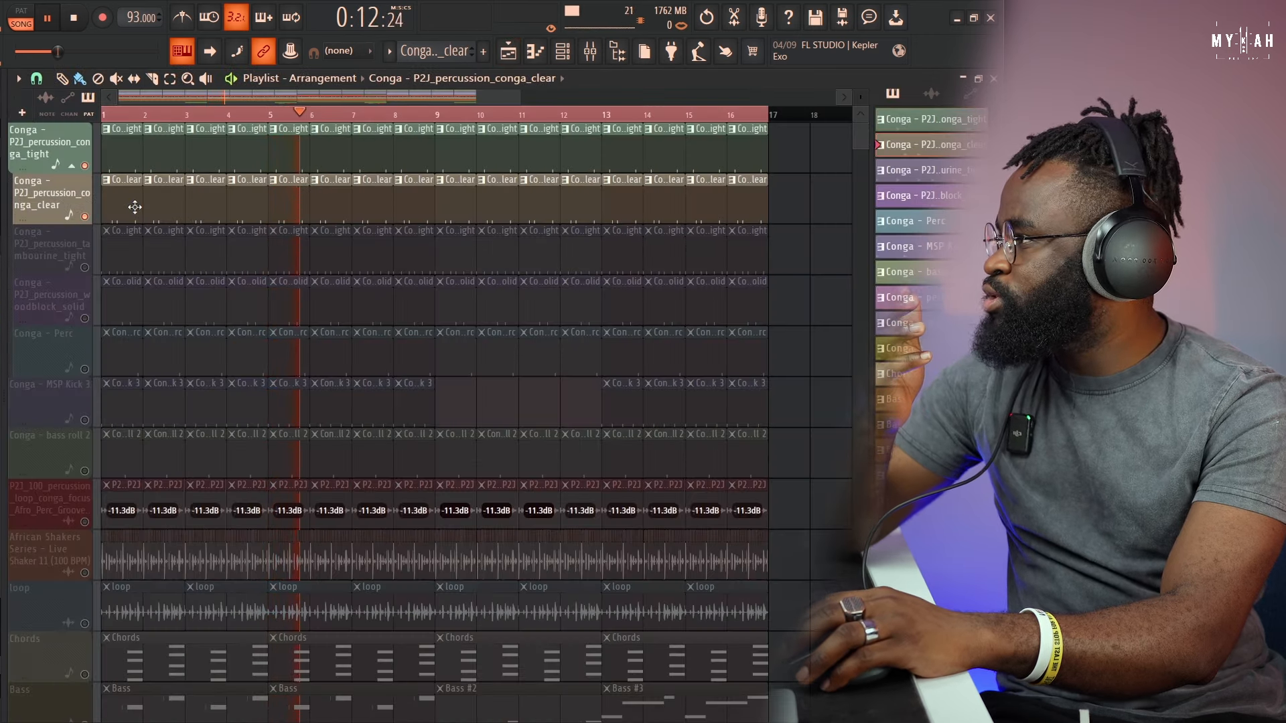
left_click(562, 52)
left_click(254, 232)
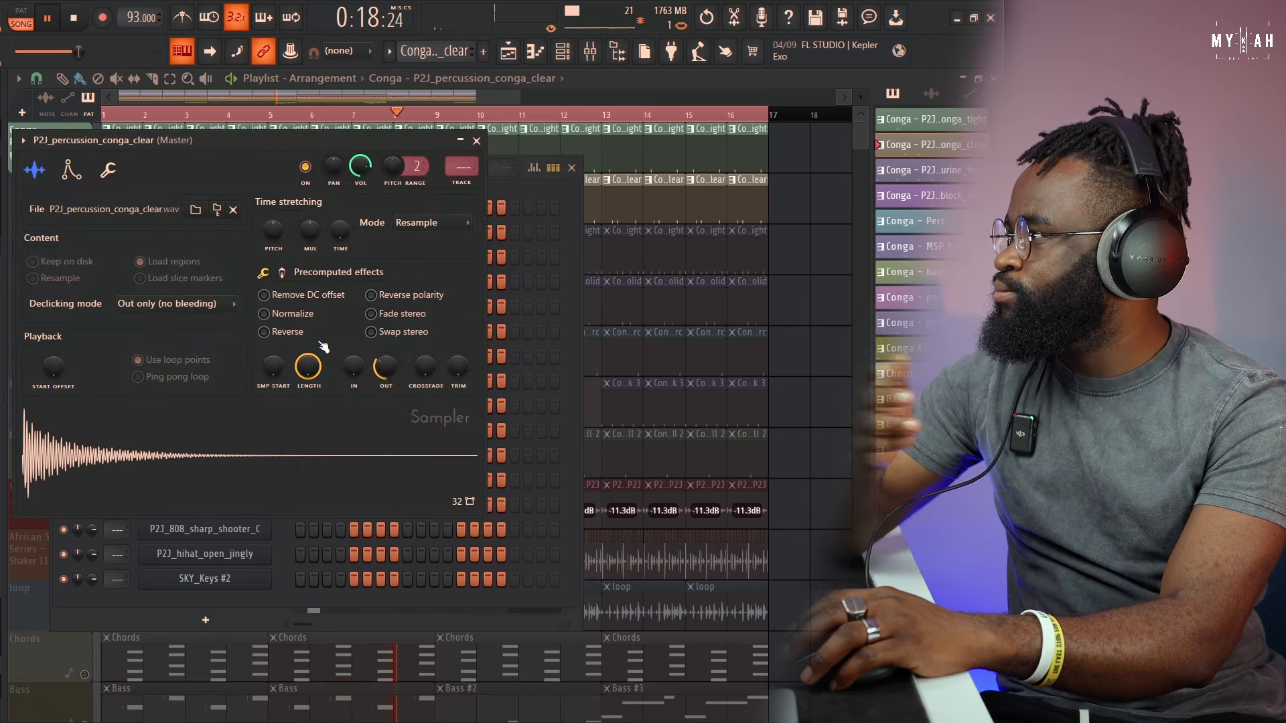
left_click(323, 106)
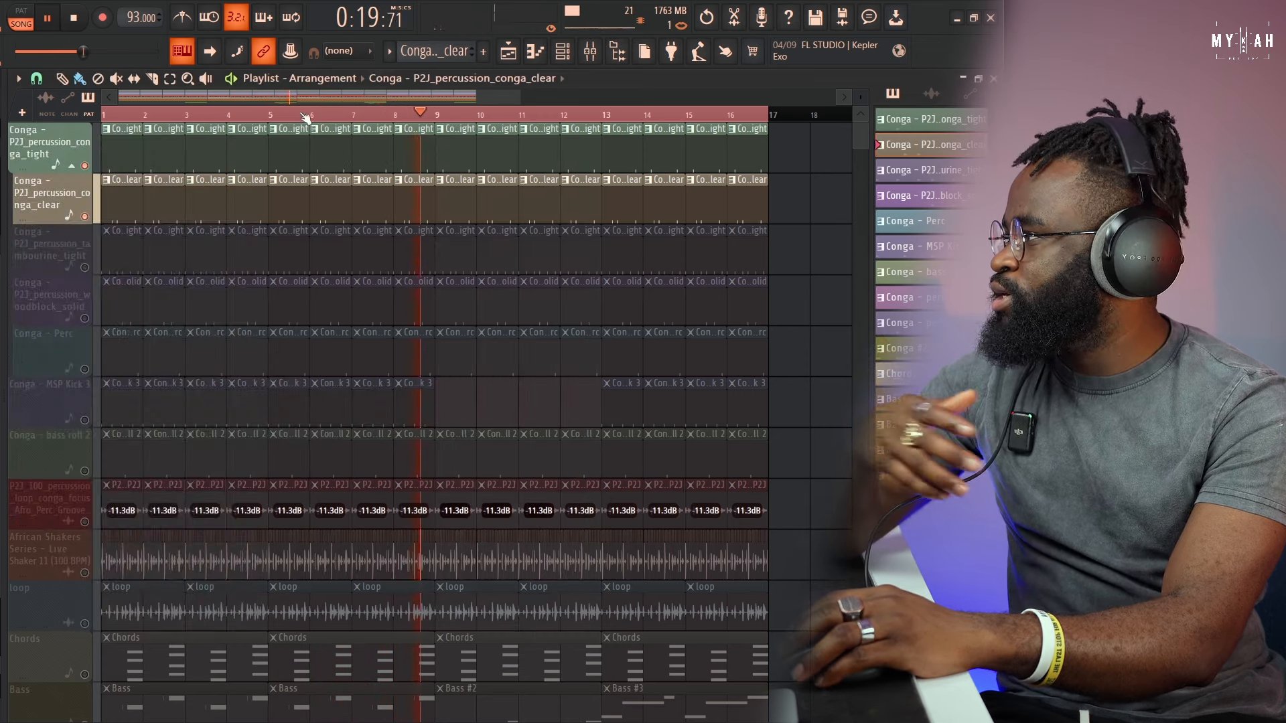
Unmute the tambourine_tight track and examine its sampler settings and step pattern
left_click(85, 267)
left_click(113, 257)
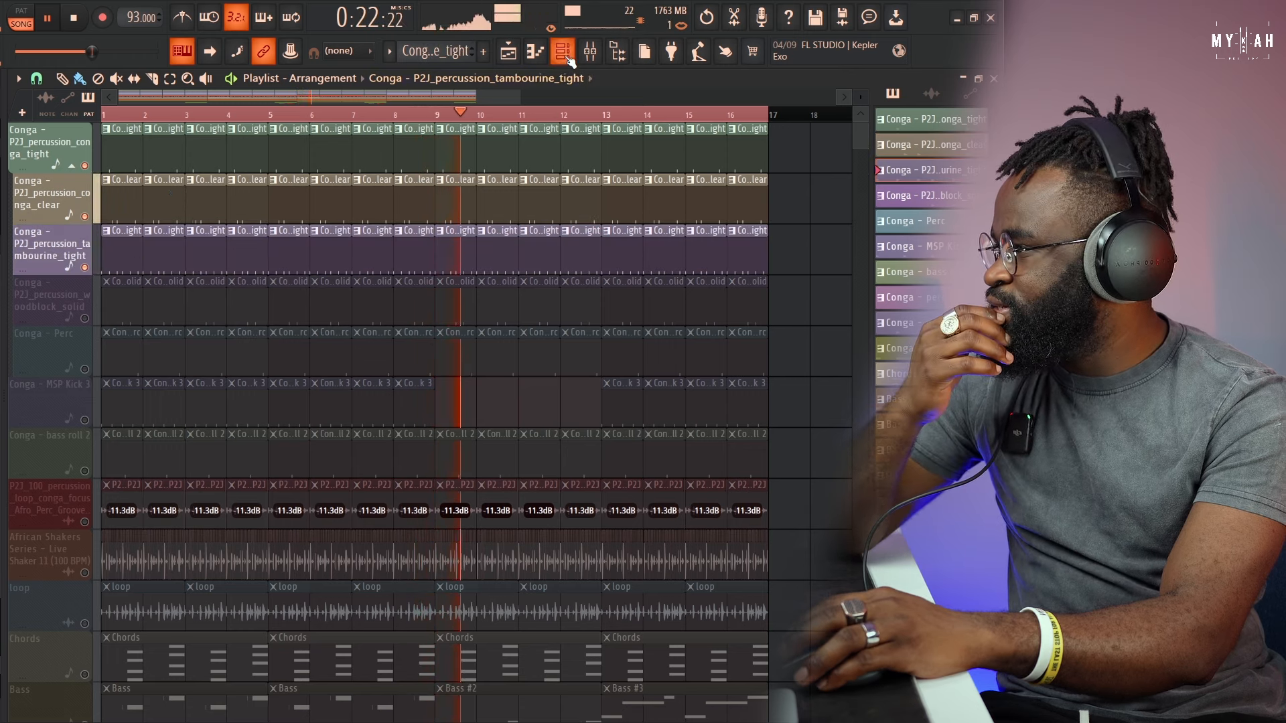
left_click(562, 51)
left_click(238, 260)
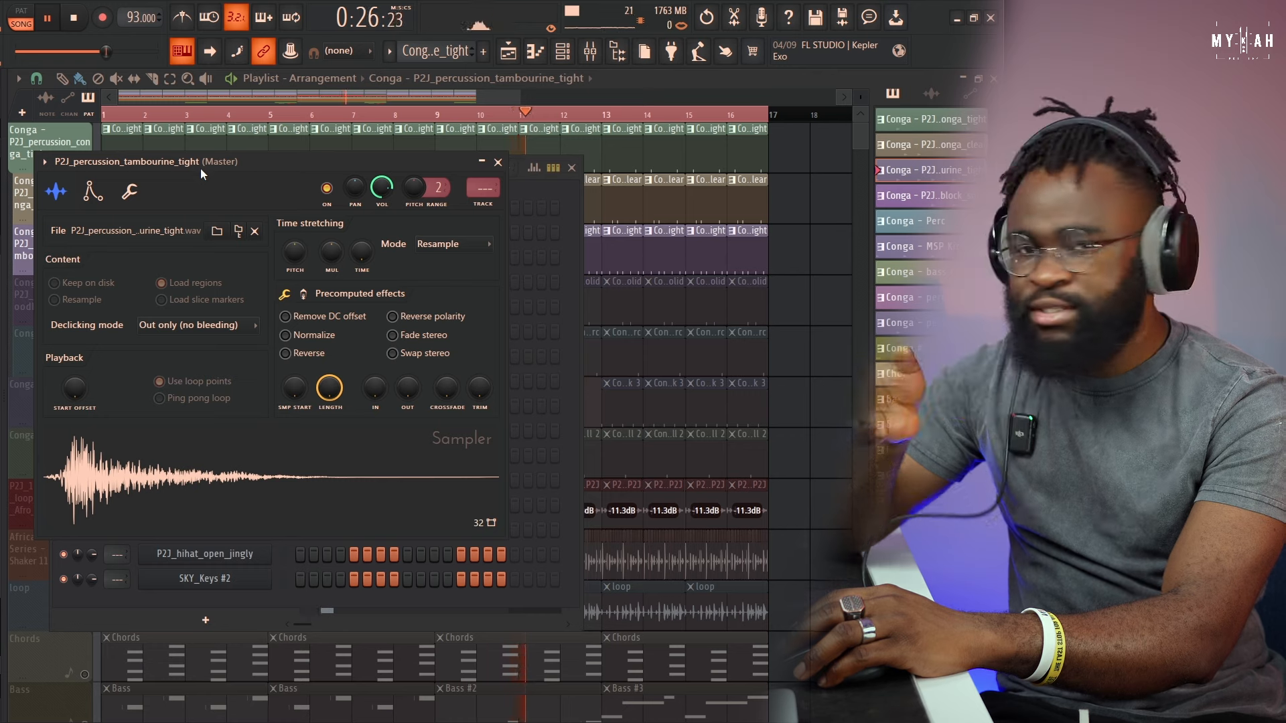
left_click(553, 204)
left_click(557, 204)
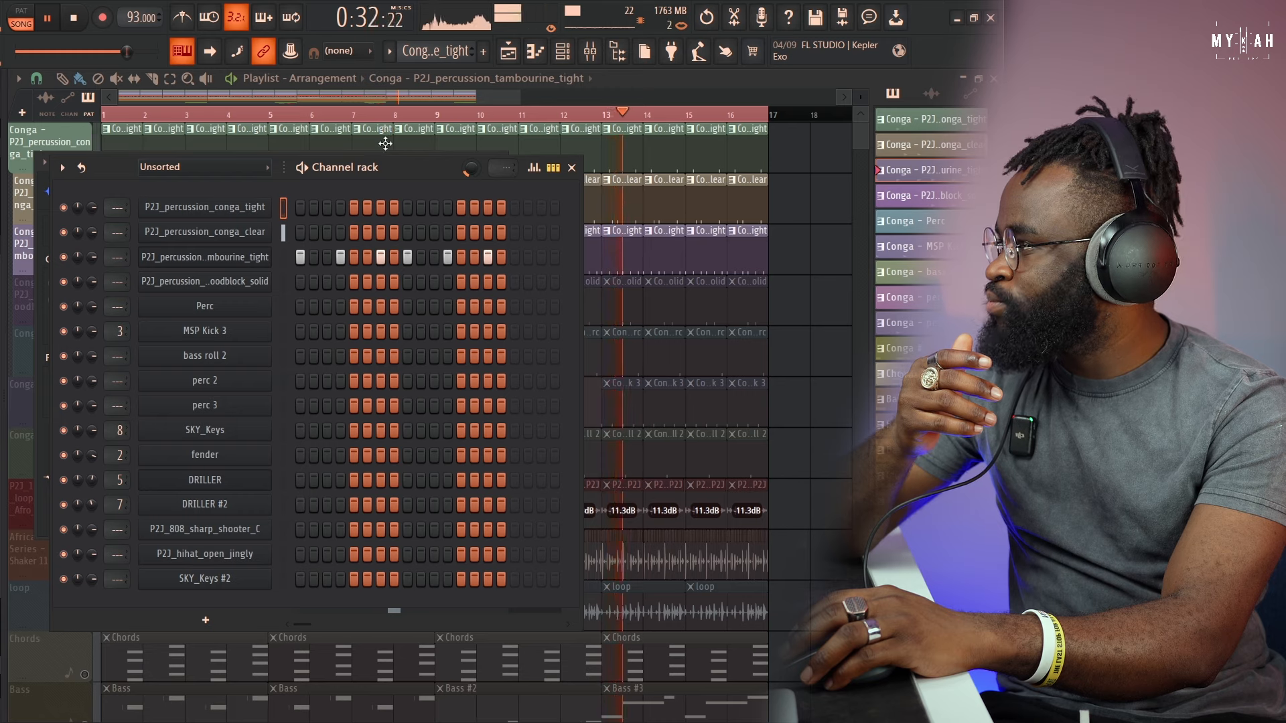
key("F6")
Unmute the woodblock_solid track, examine its sampler settings and stop playback
left_click(87, 317)
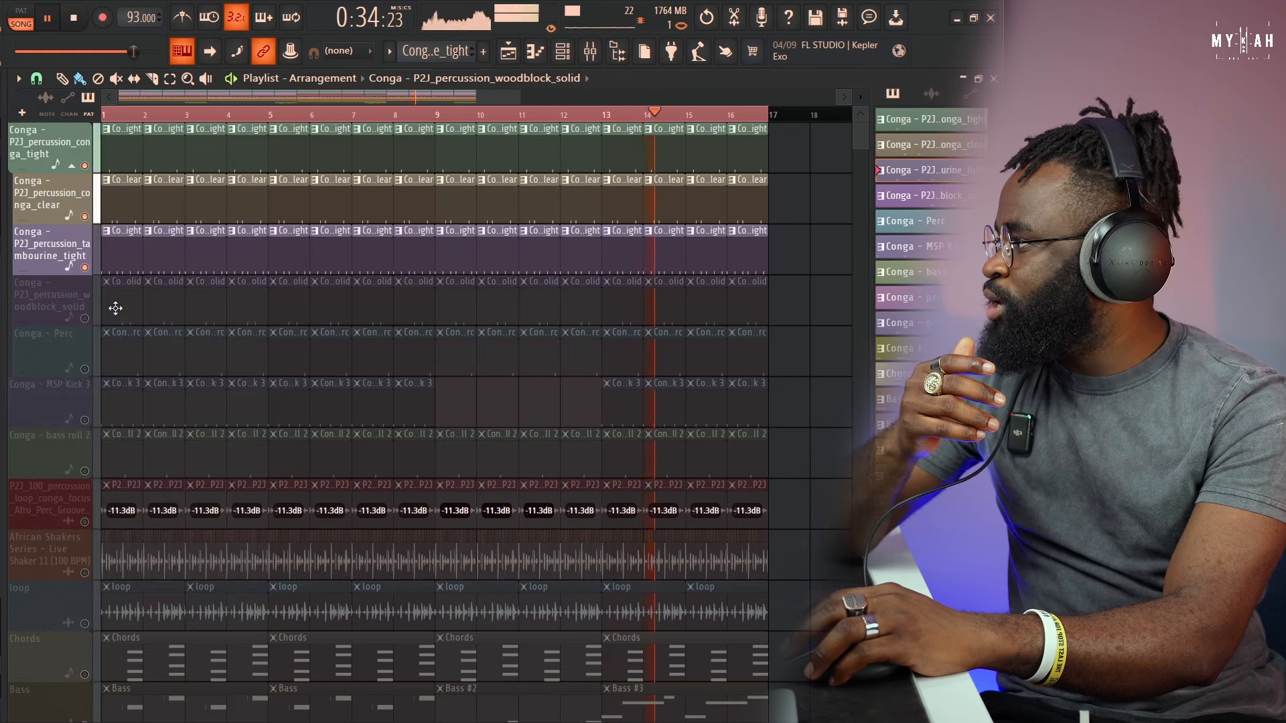
left_click(96, 321)
left_click(562, 52)
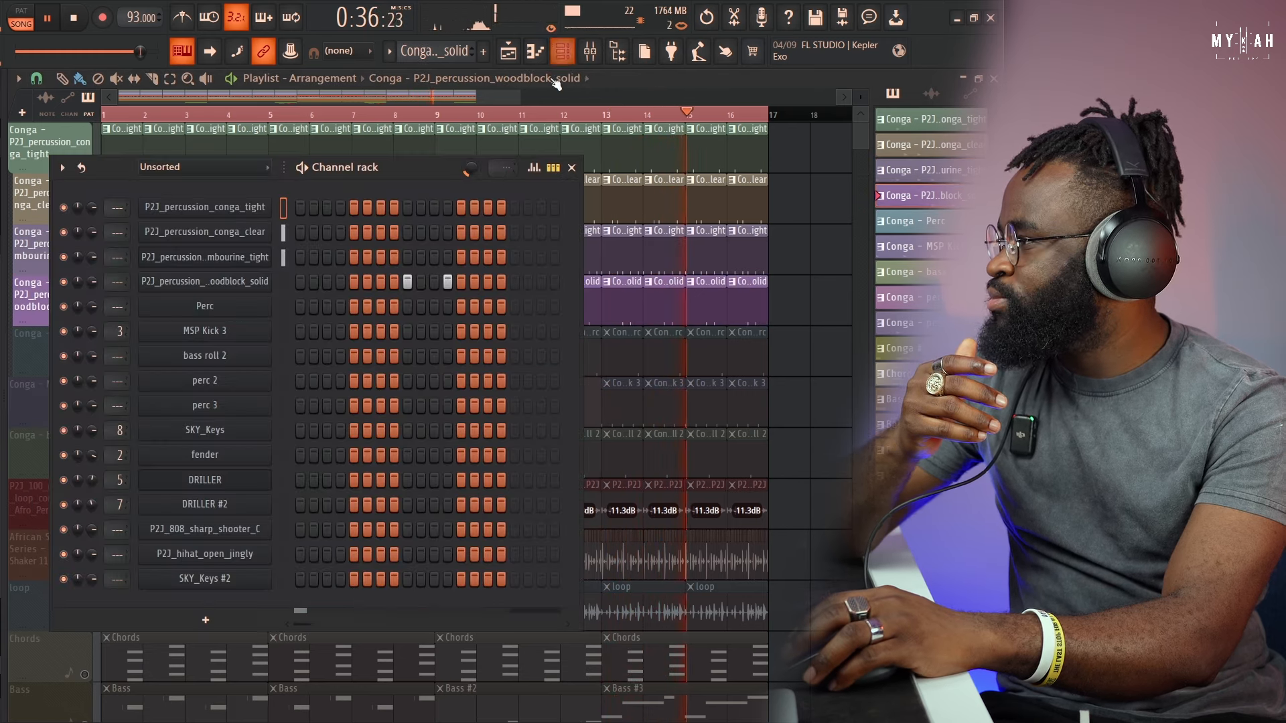
left_click(262, 276)
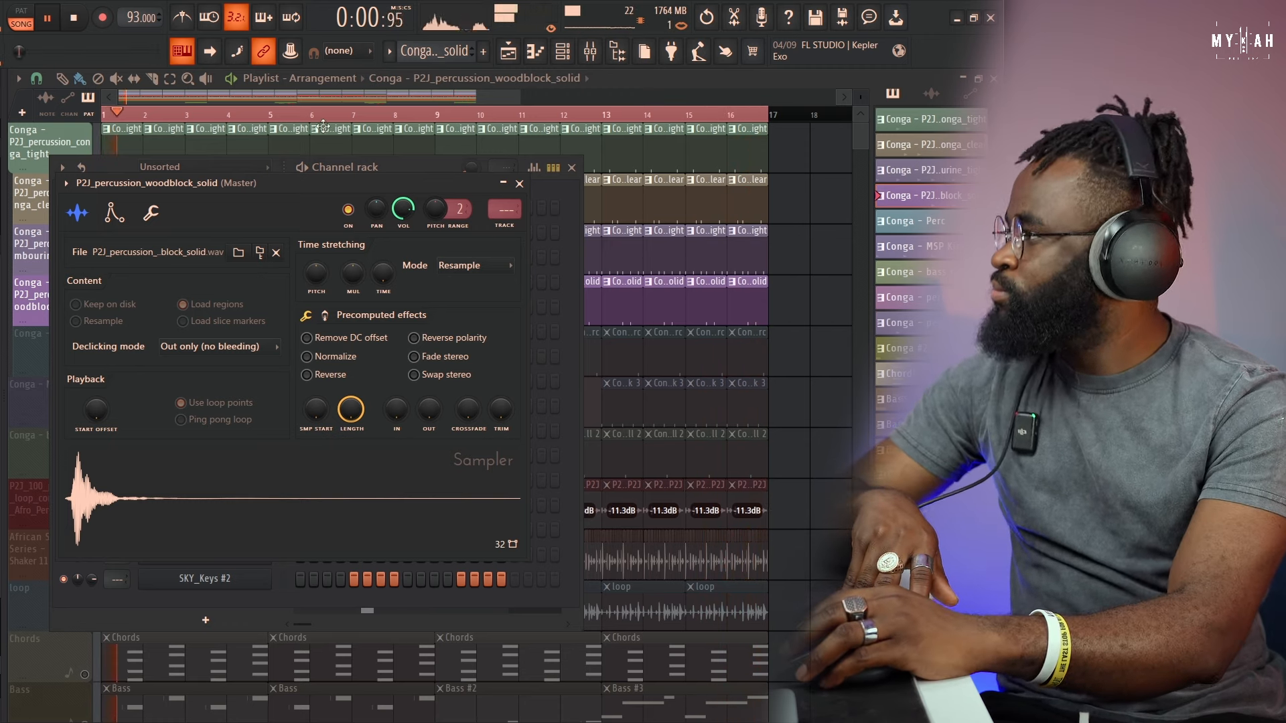
left_click(73, 18)
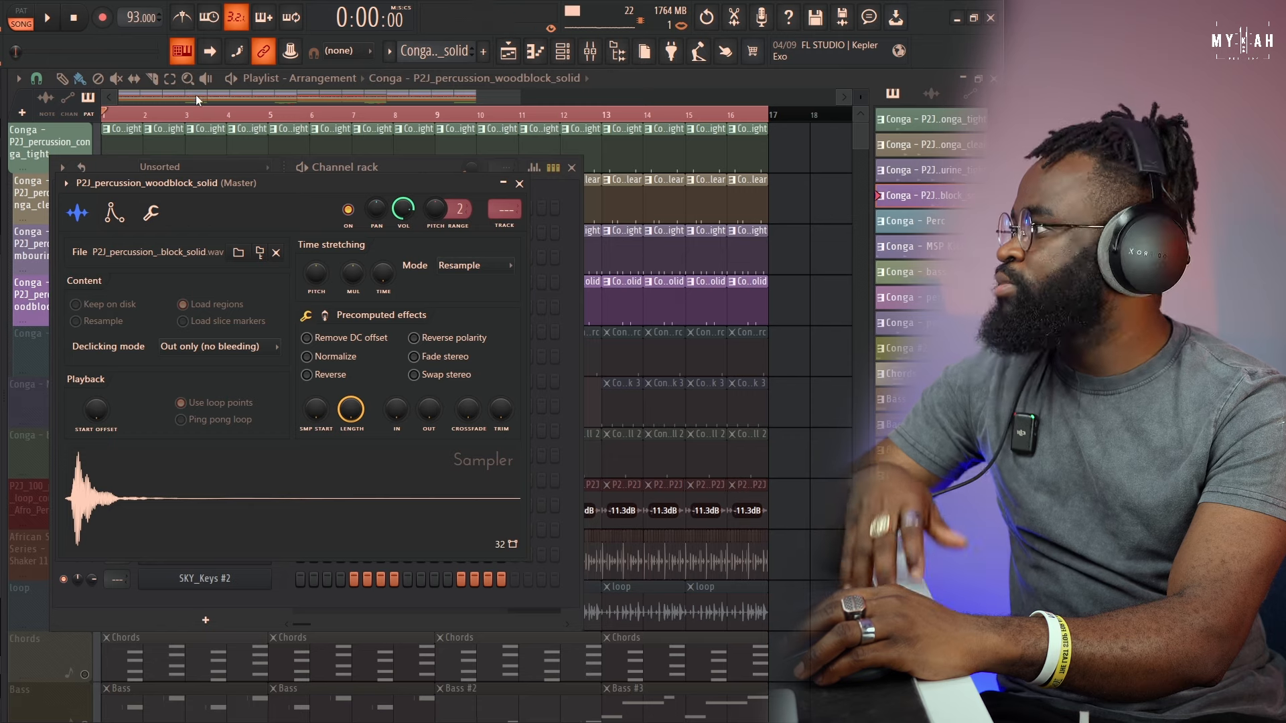
left_click(196, 92)
Unmute the Conga - Perc track and play it with its channel rack steps shown
left_click(85, 369)
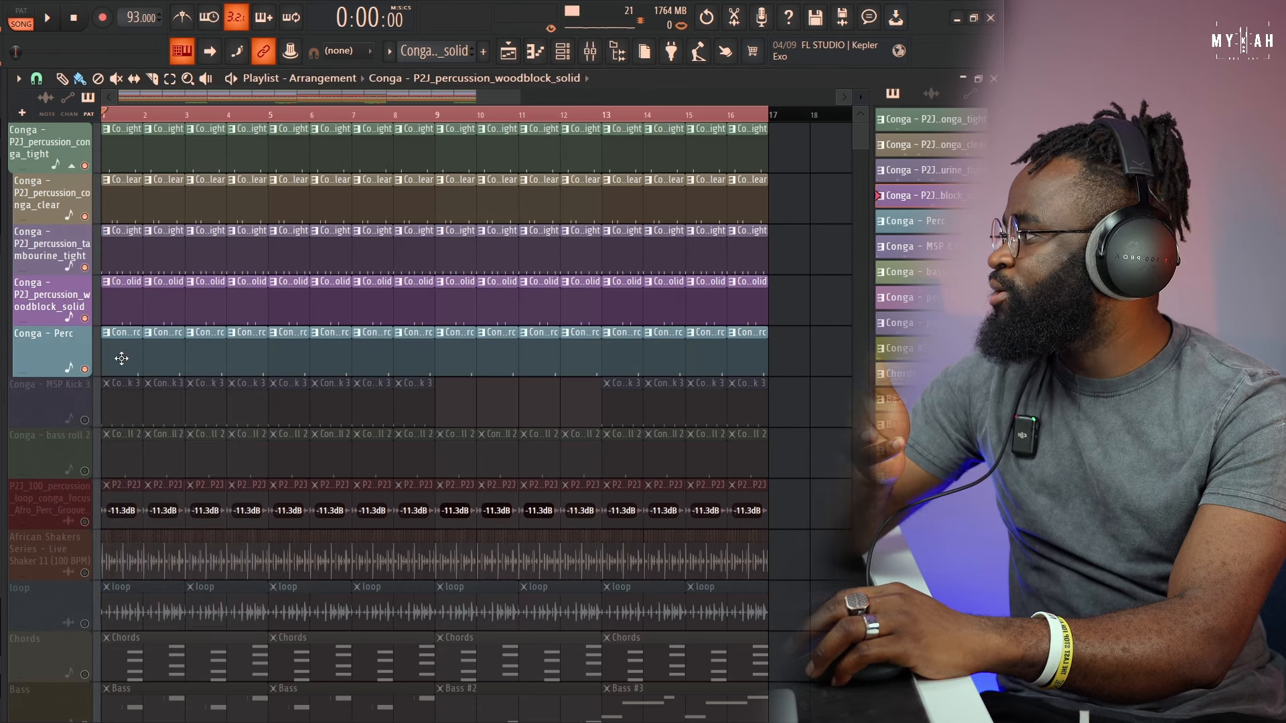
left_click(119, 358)
left_click(563, 51)
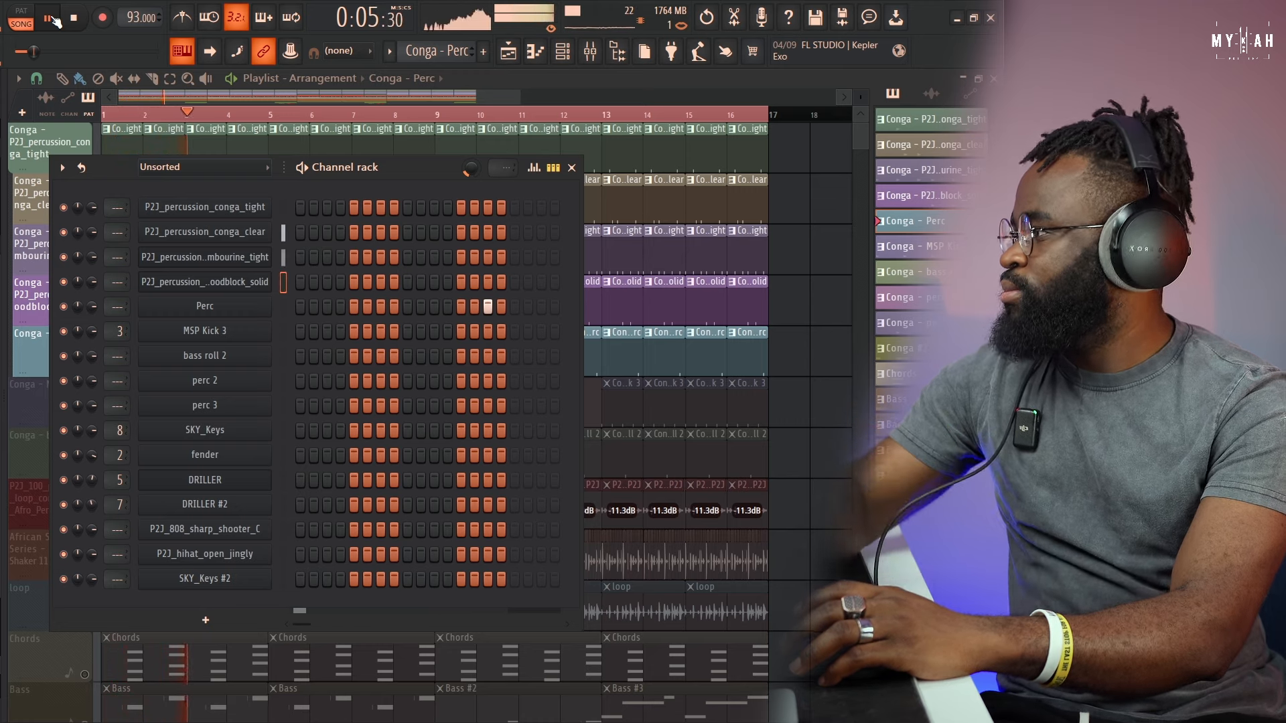
left_click(351, 98)
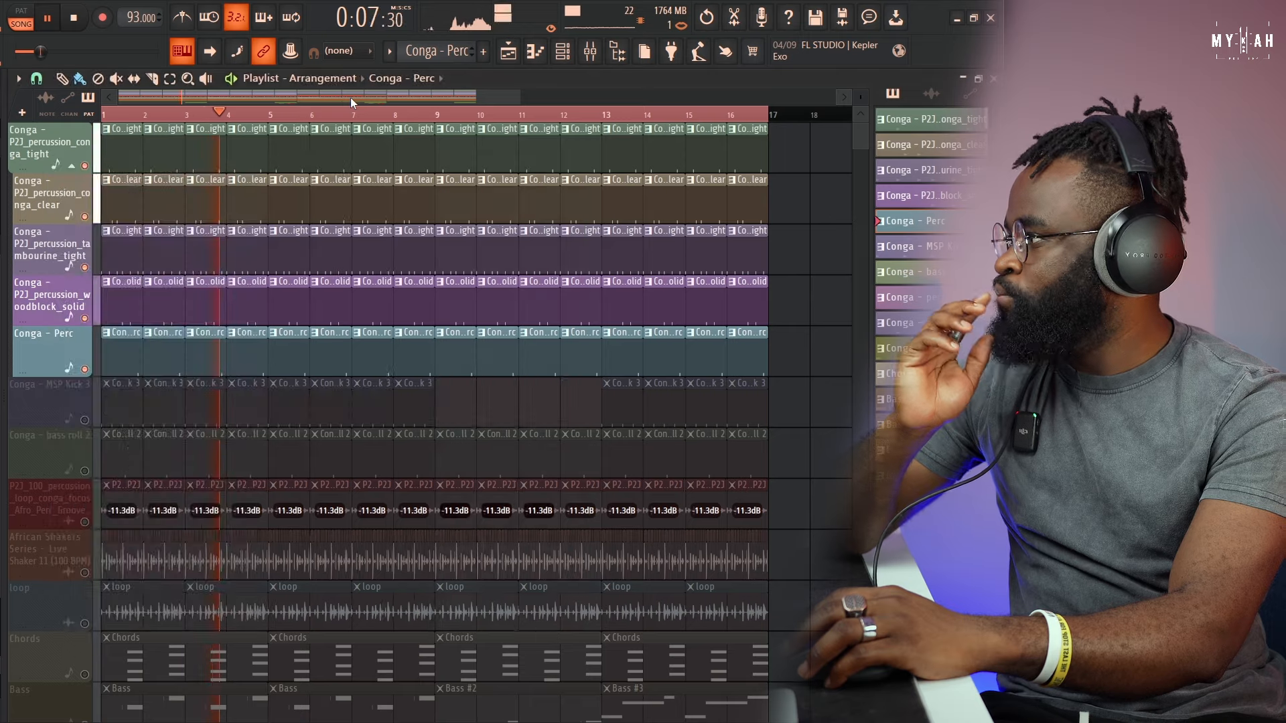
Unmute the Conga - MSP Kick 3 track, show its channel rack steps and restart playback
left_click(85, 419)
left_click(121, 409)
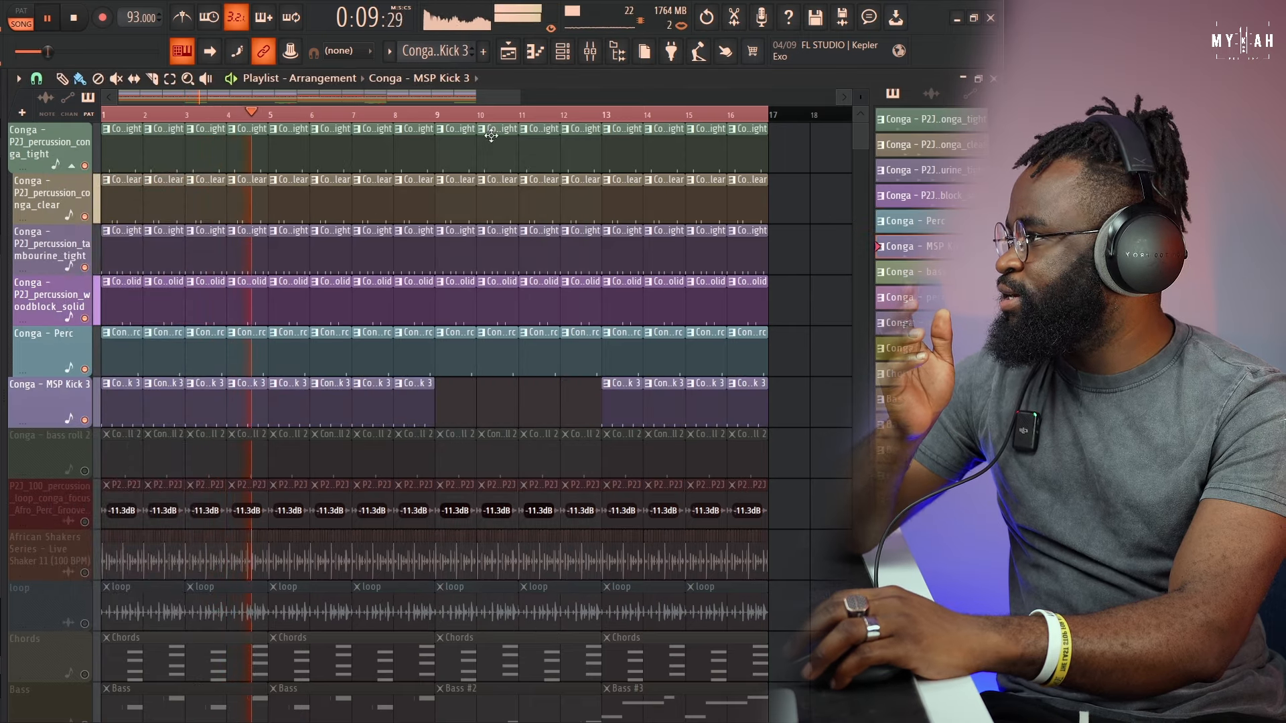
key("F6")
left_click(75, 19)
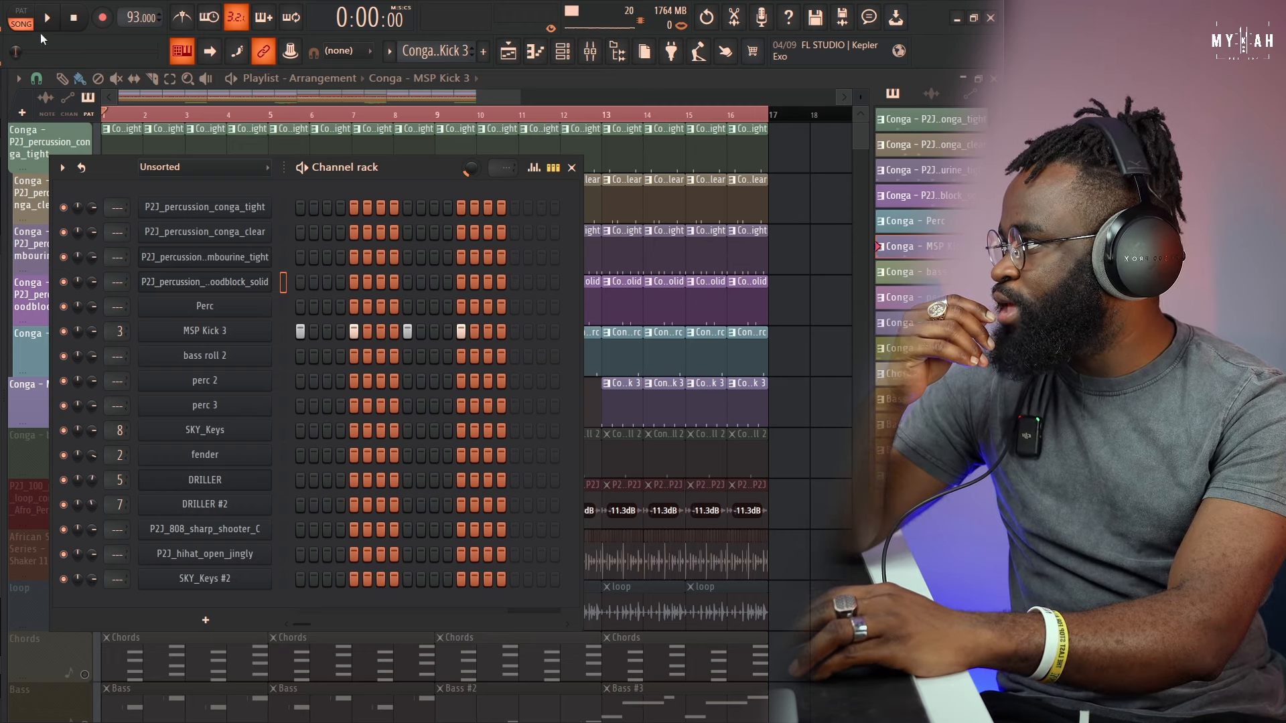
key("F6")
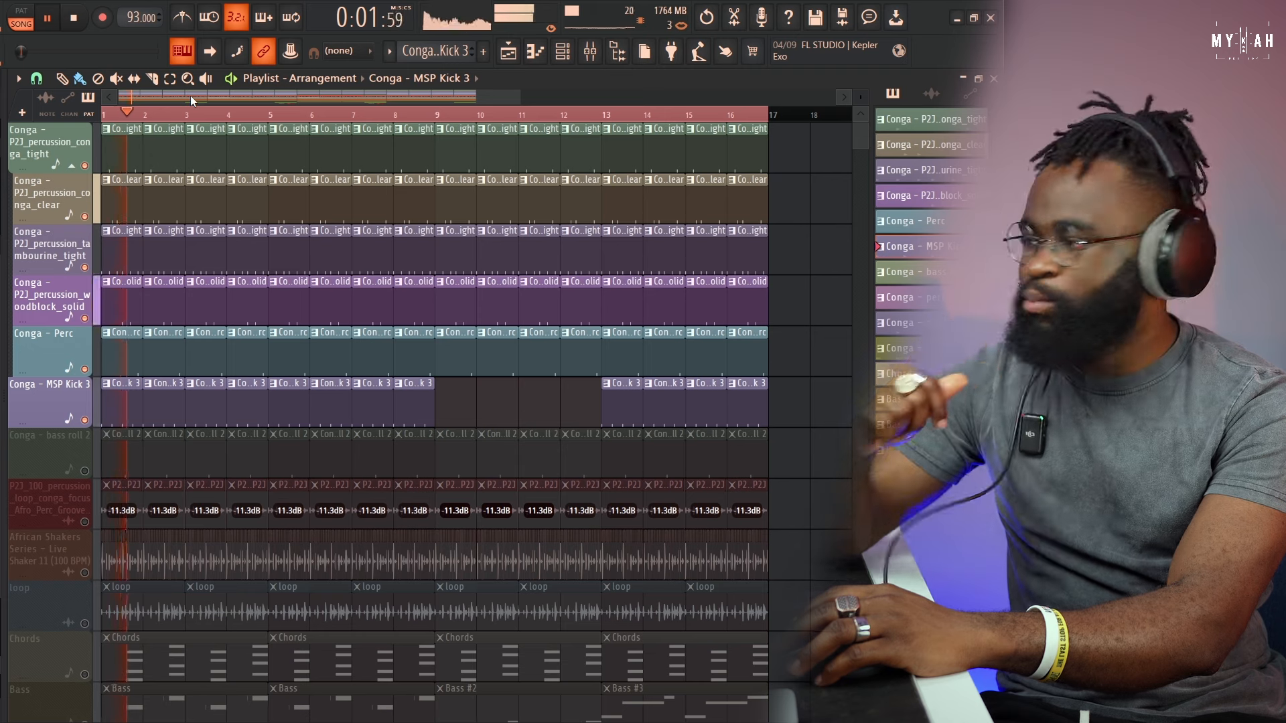
Unmute the Conga - bass roll 2 track, show its channel rack steps and stop playback
left_click(96, 453)
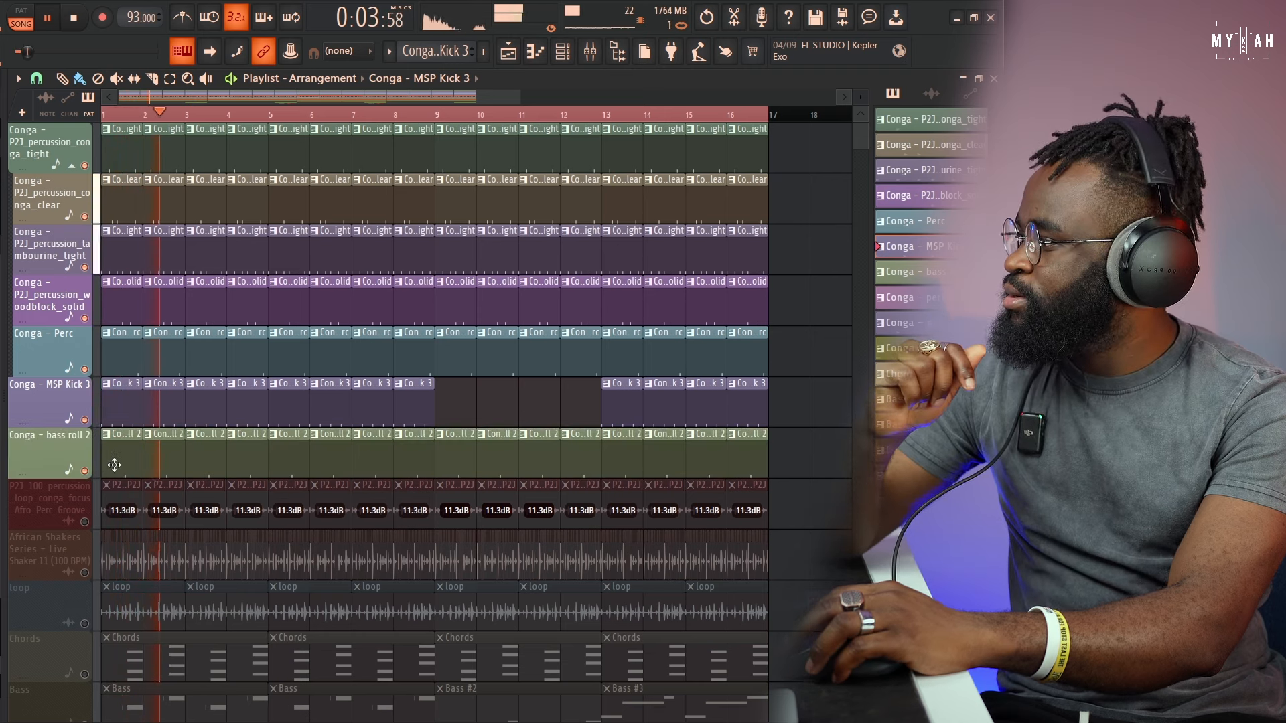
key("F6")
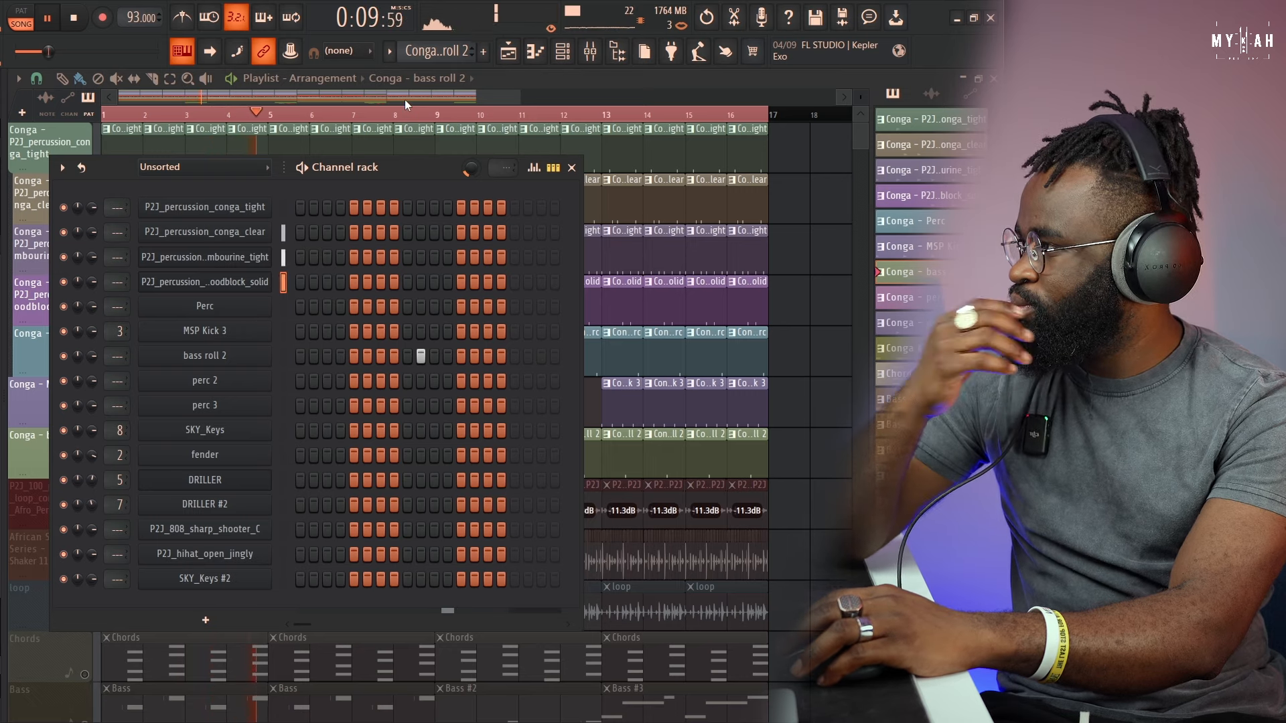
key("F6")
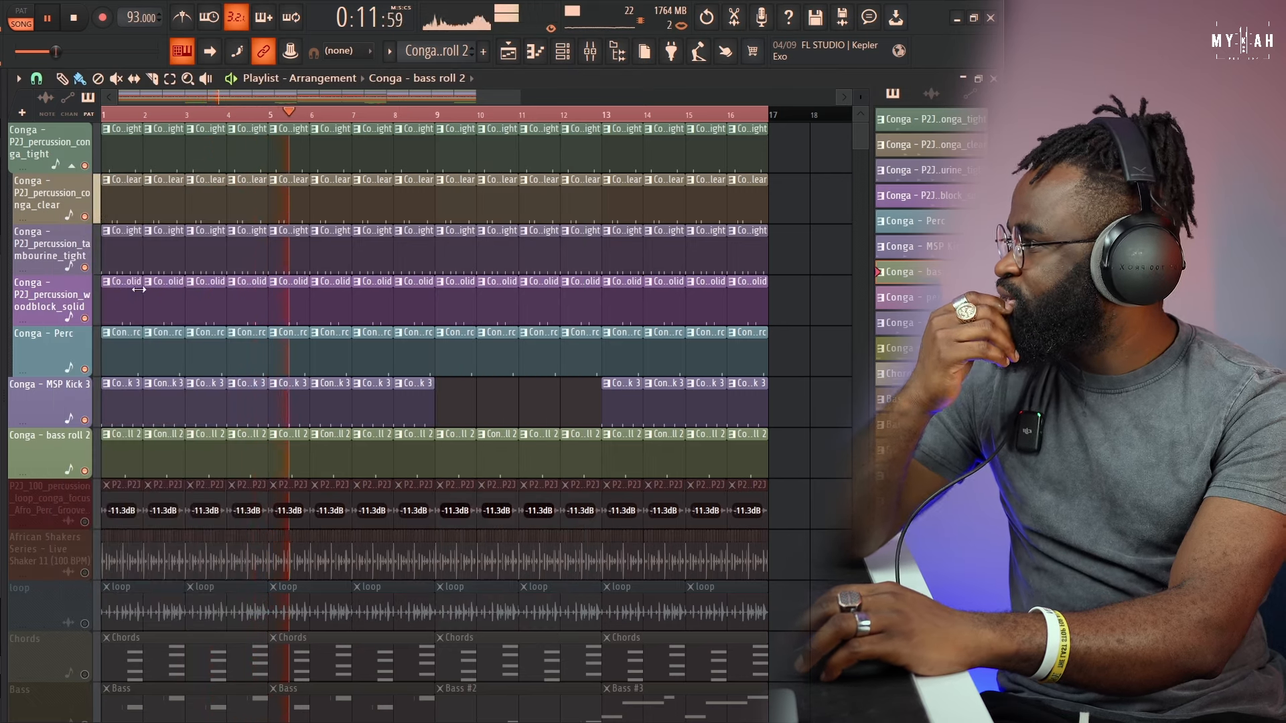
left_click(75, 19)
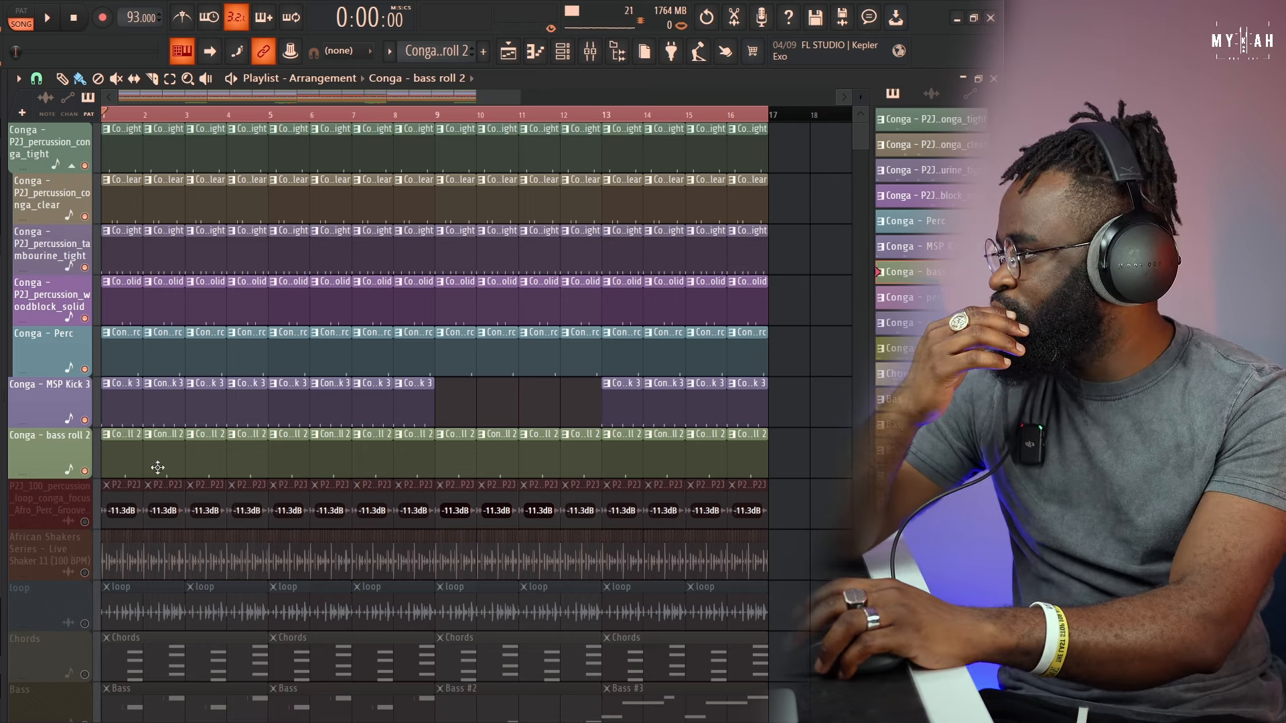
Solo the red P2J_100 conga percussion loop track and listen to it alone
right_click(85, 522)
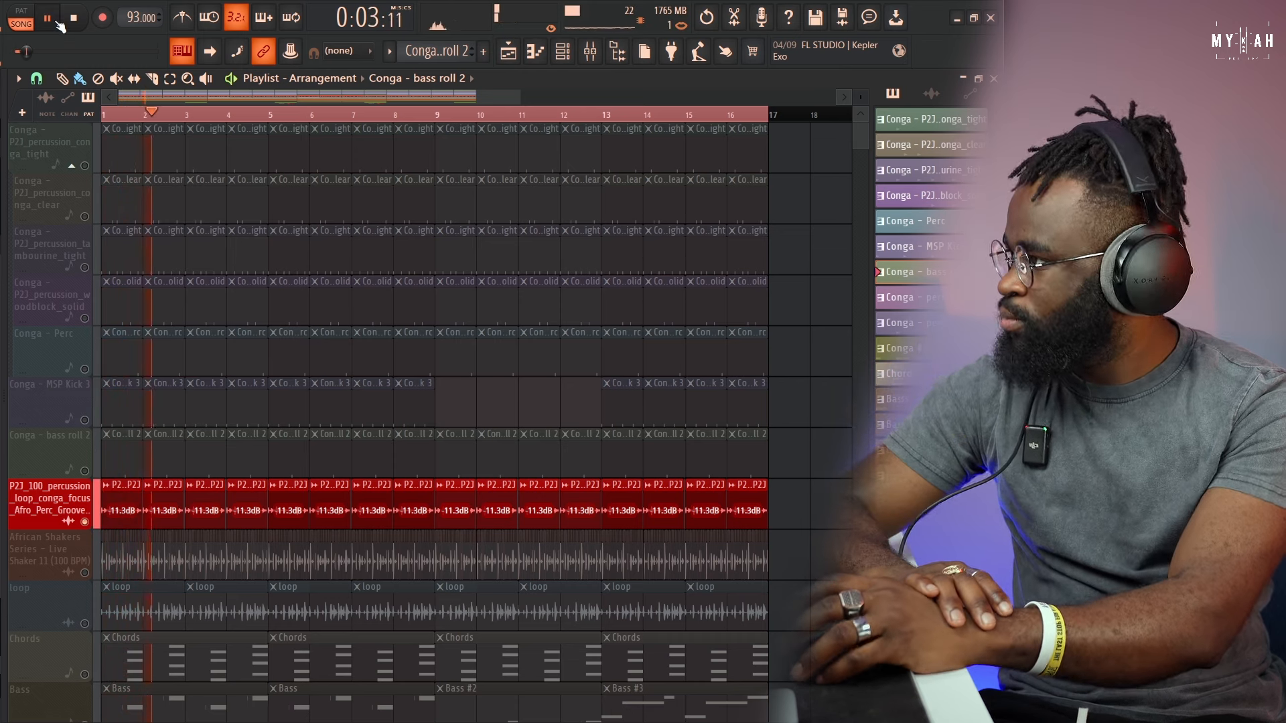
left_click_drag(520, 98, 321, 126)
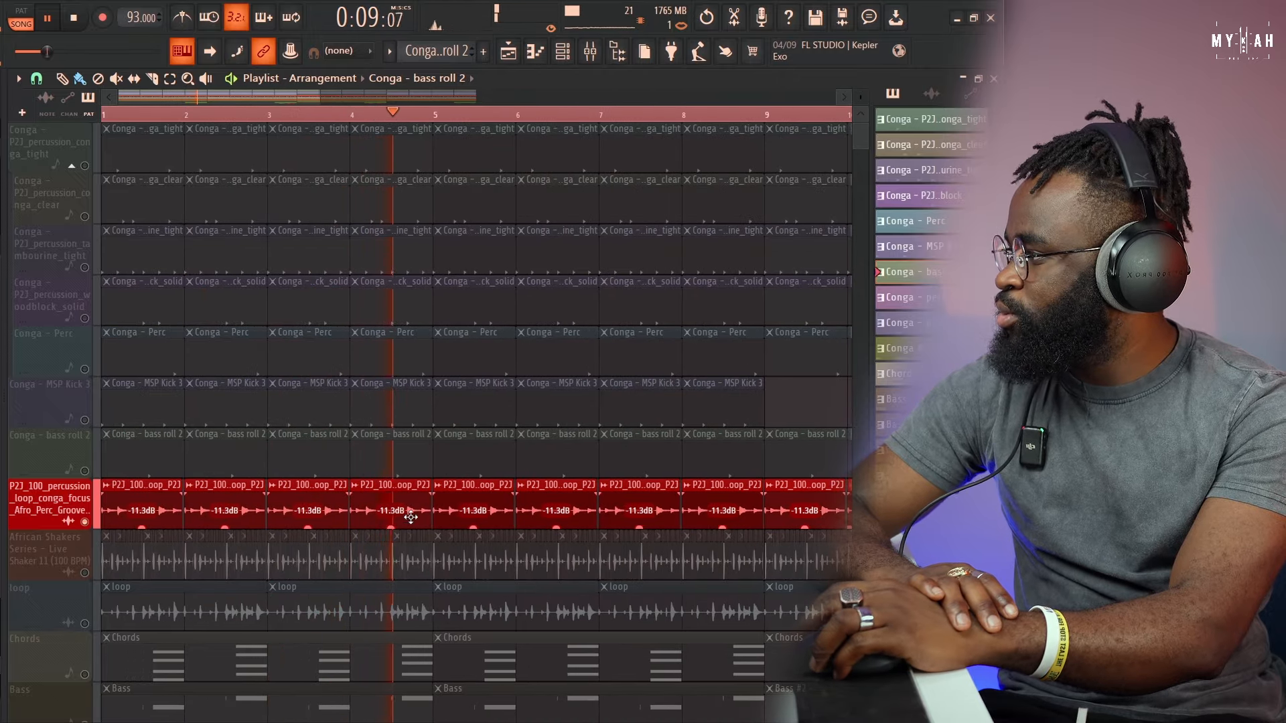
Unmute all seven Conga tracks alongside the percussion loop, listen to them together and stop playback
left_click(86, 471)
left_click(84, 420)
left_click(85, 369)
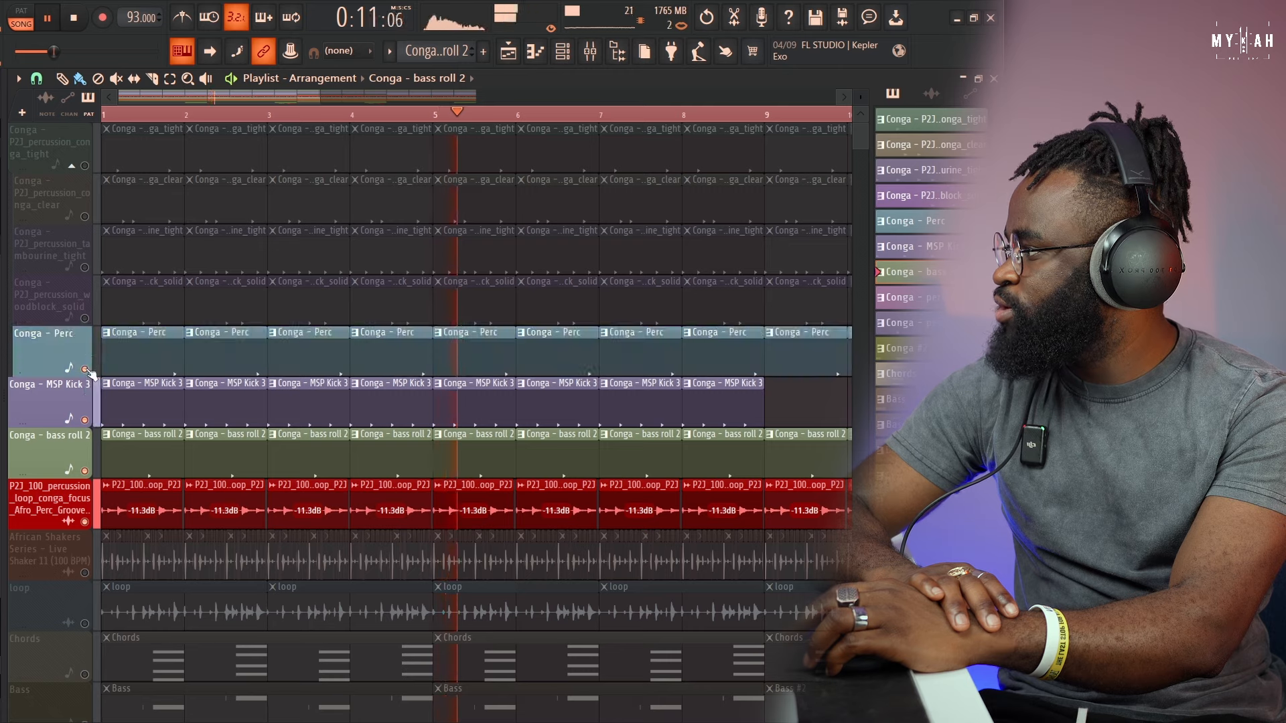
left_click(85, 318)
left_click(85, 268)
left_click(85, 217)
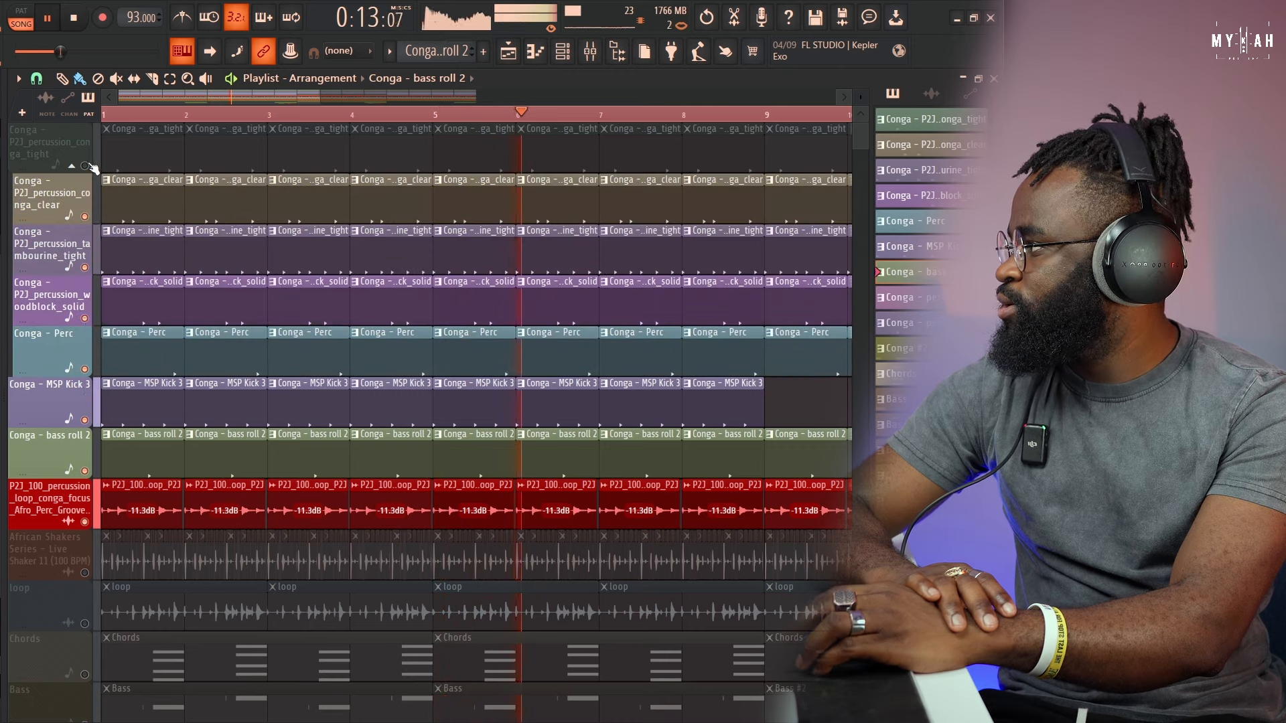
left_click(84, 165)
scroll(482, 119, "down", 5)
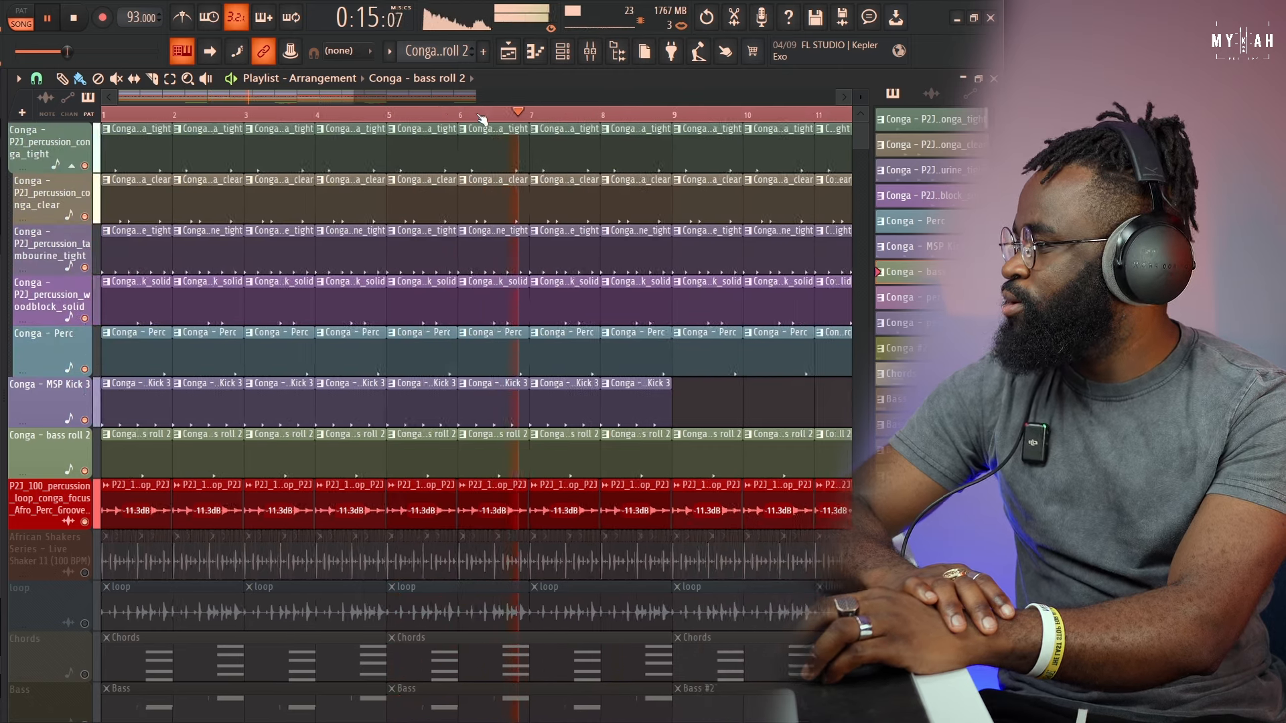
scroll(482, 119, "down", 5)
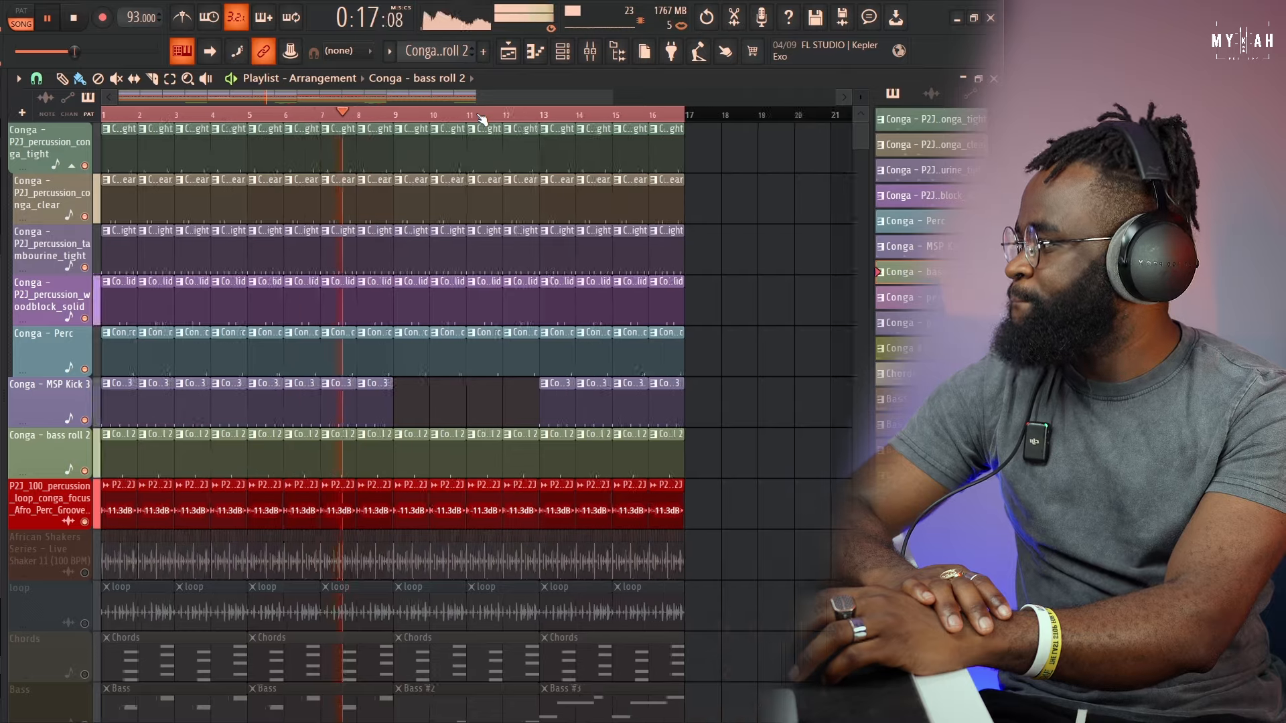
left_click(75, 18)
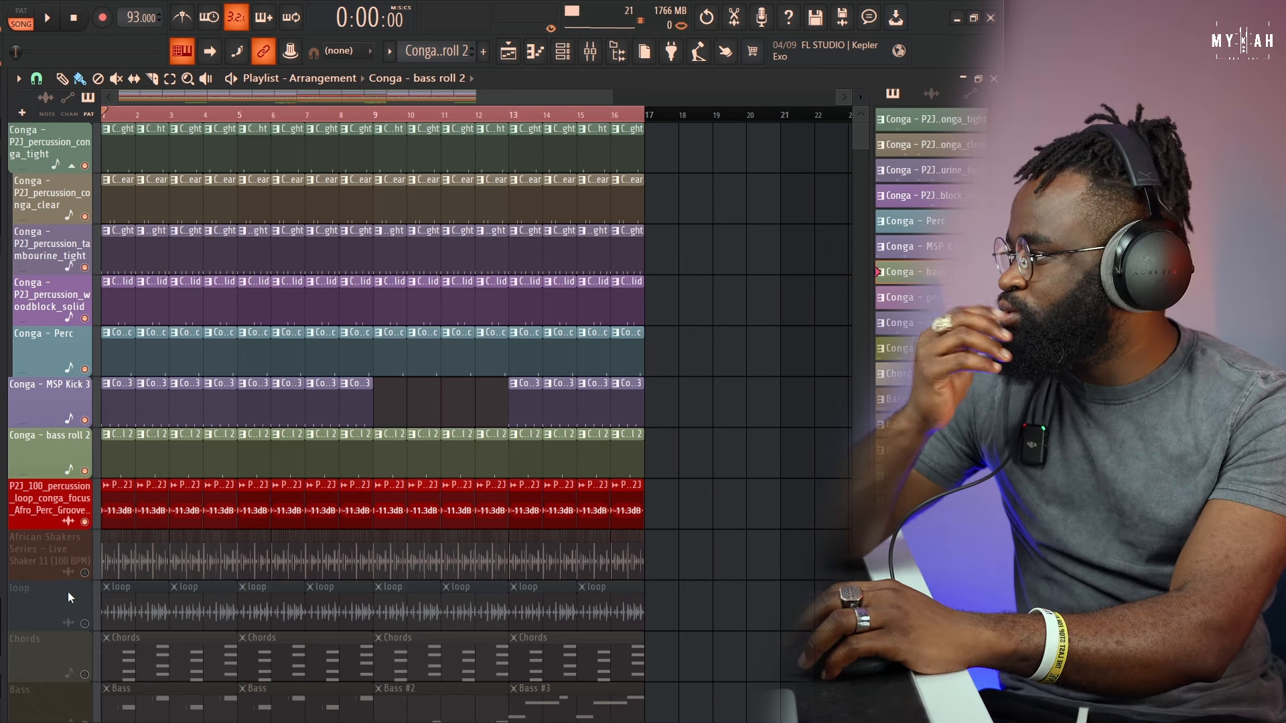
Unmute the African Shakers Live Shaker 11 track, play the drums and examine the sliced shaker clips in the first bar
left_click(85, 573)
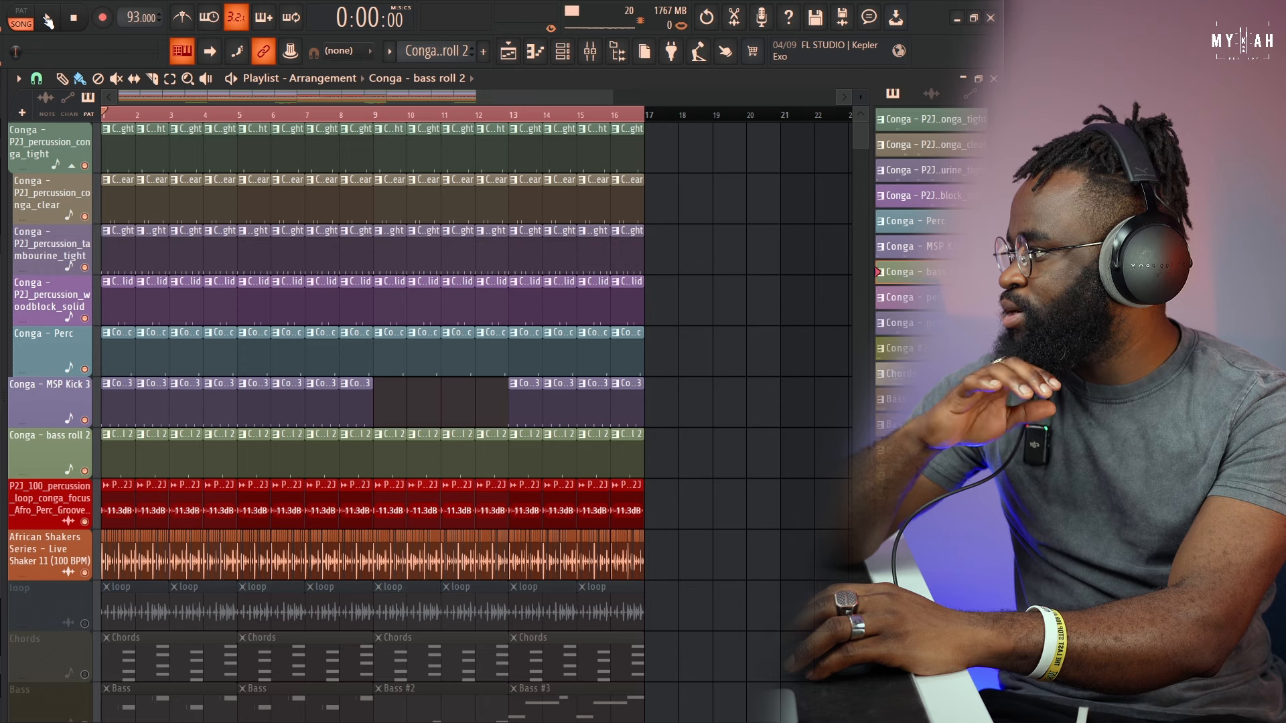
left_click(48, 21)
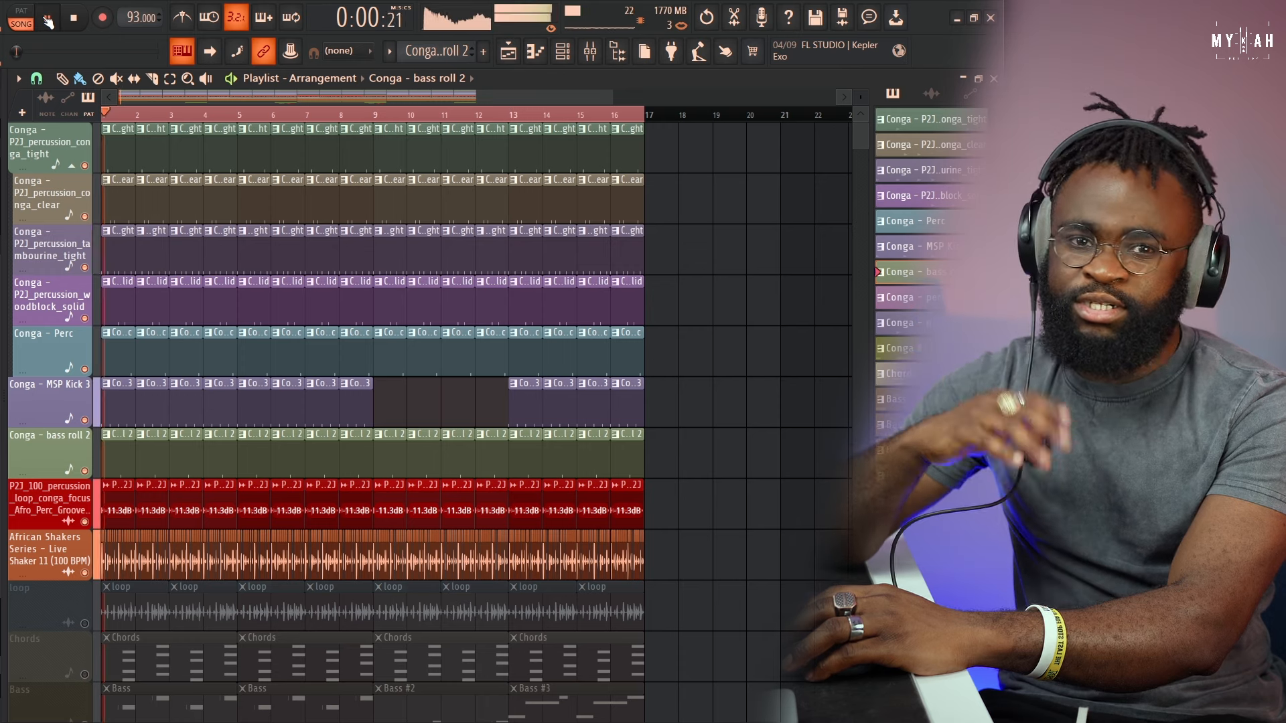
left_click_drag(612, 98, 154, 97)
key("space")
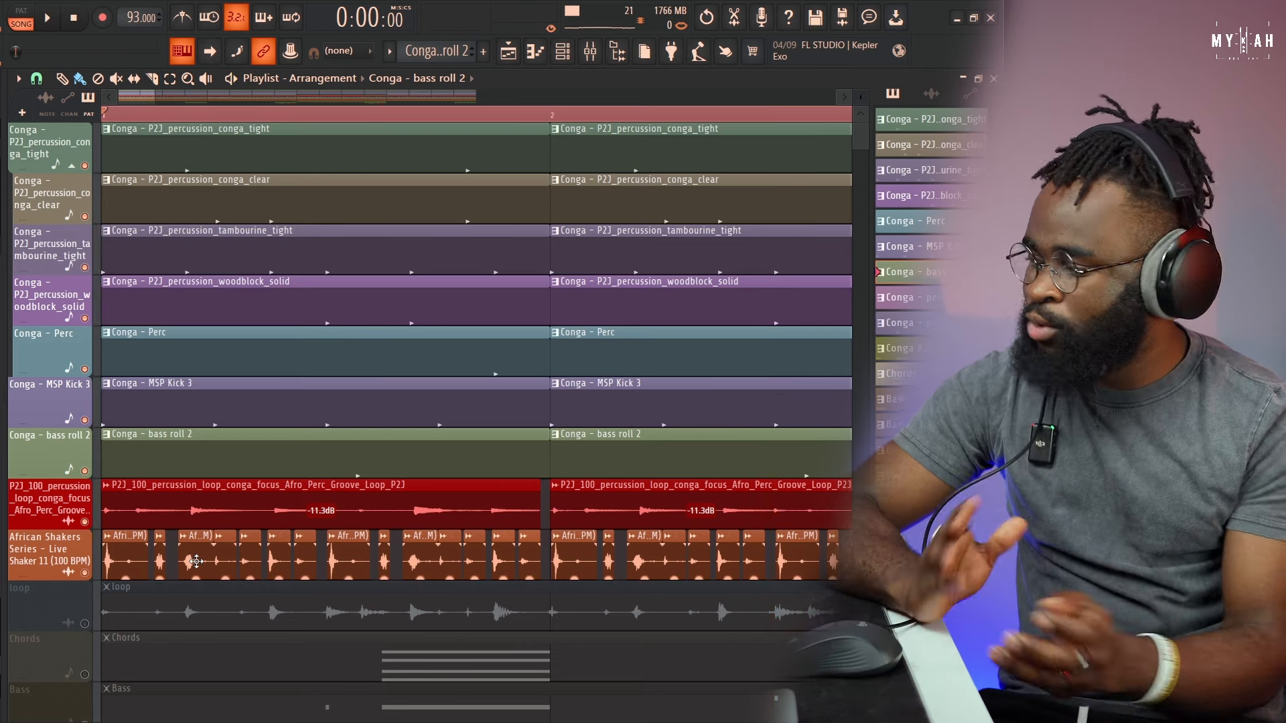
Show the African Shakers clip's sample settings, solo its track, add the P2J_100 percussion loop, listen and stop playback
double_click(127, 556)
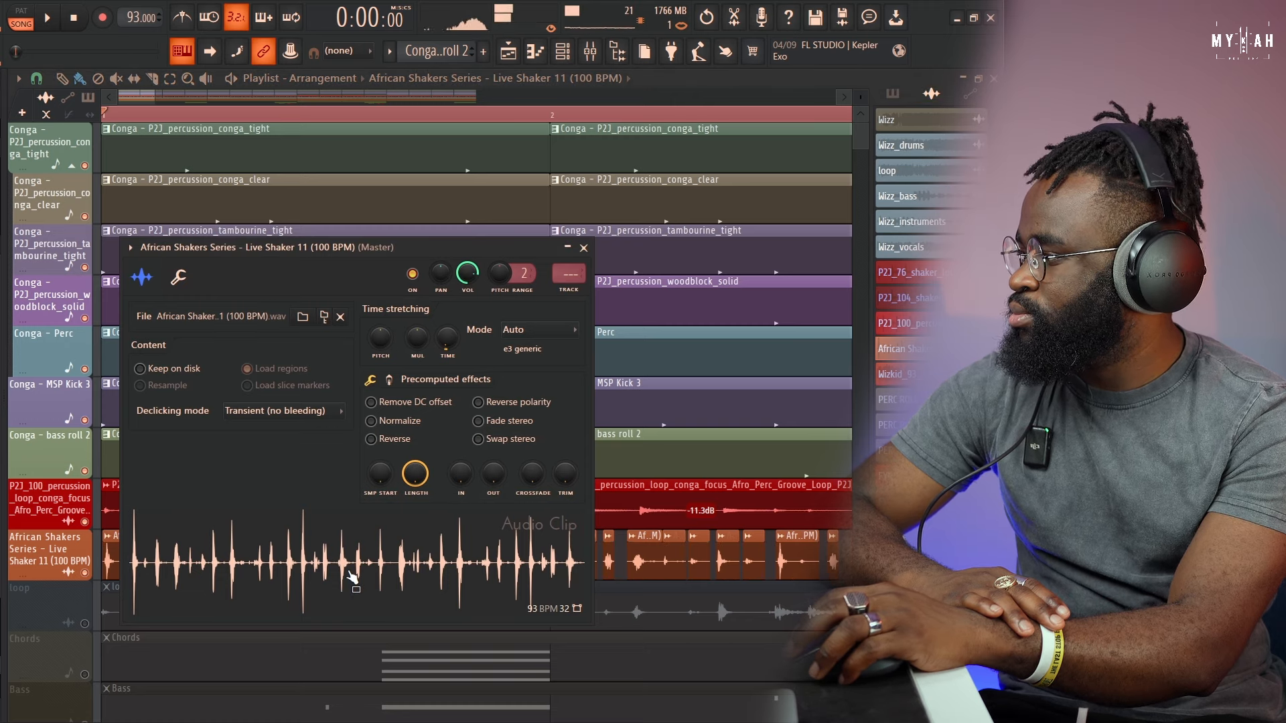
left_click(84, 574, "ctrl")
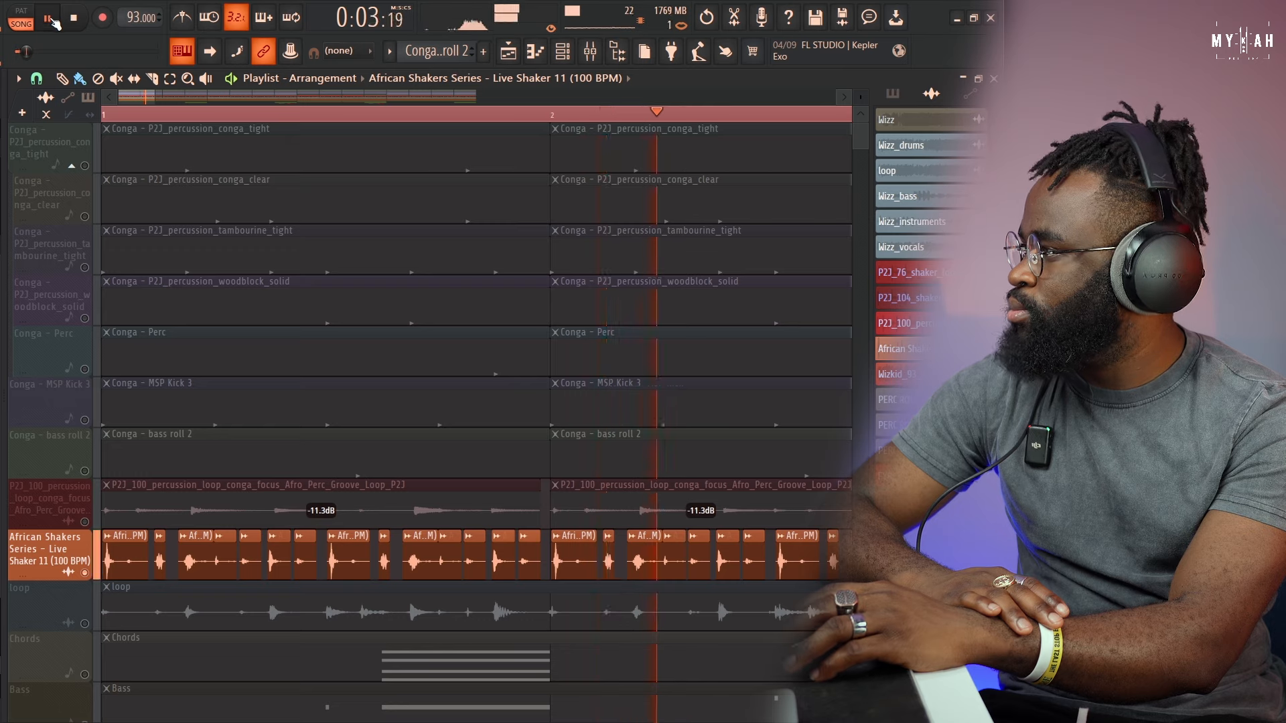
left_click_drag(154, 99, 386, 113)
left_click(86, 524)
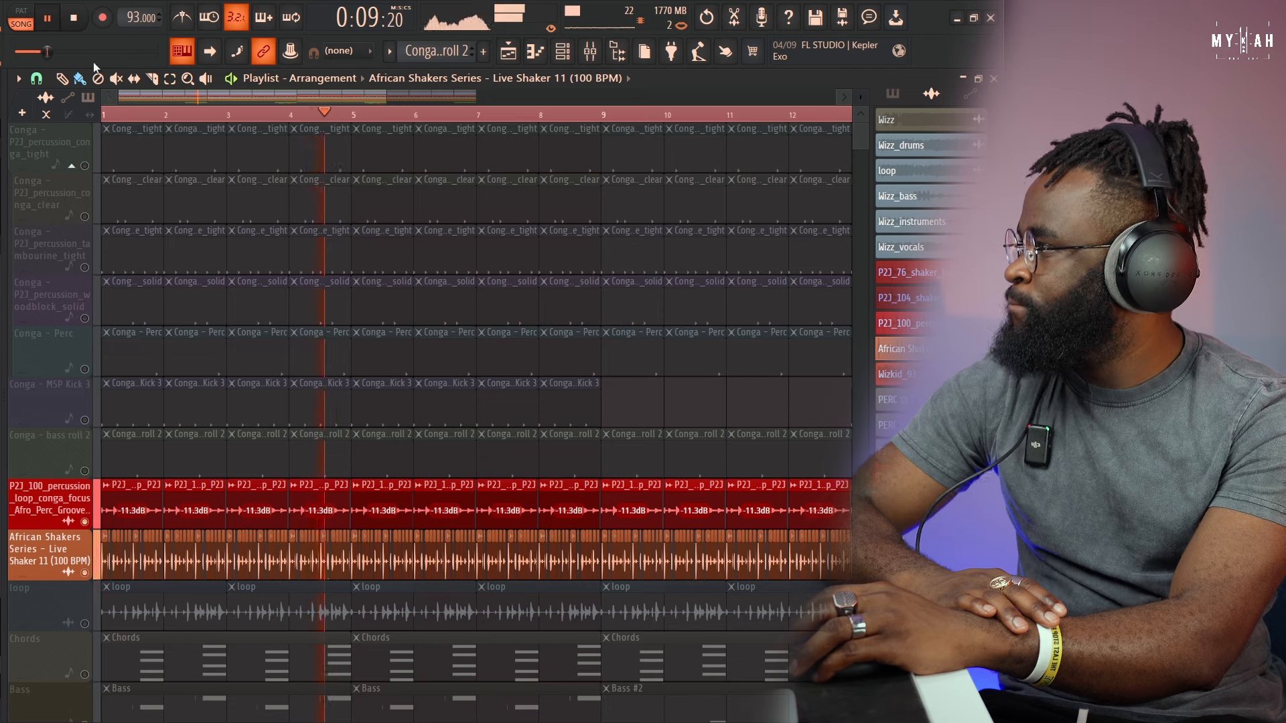
key("space")
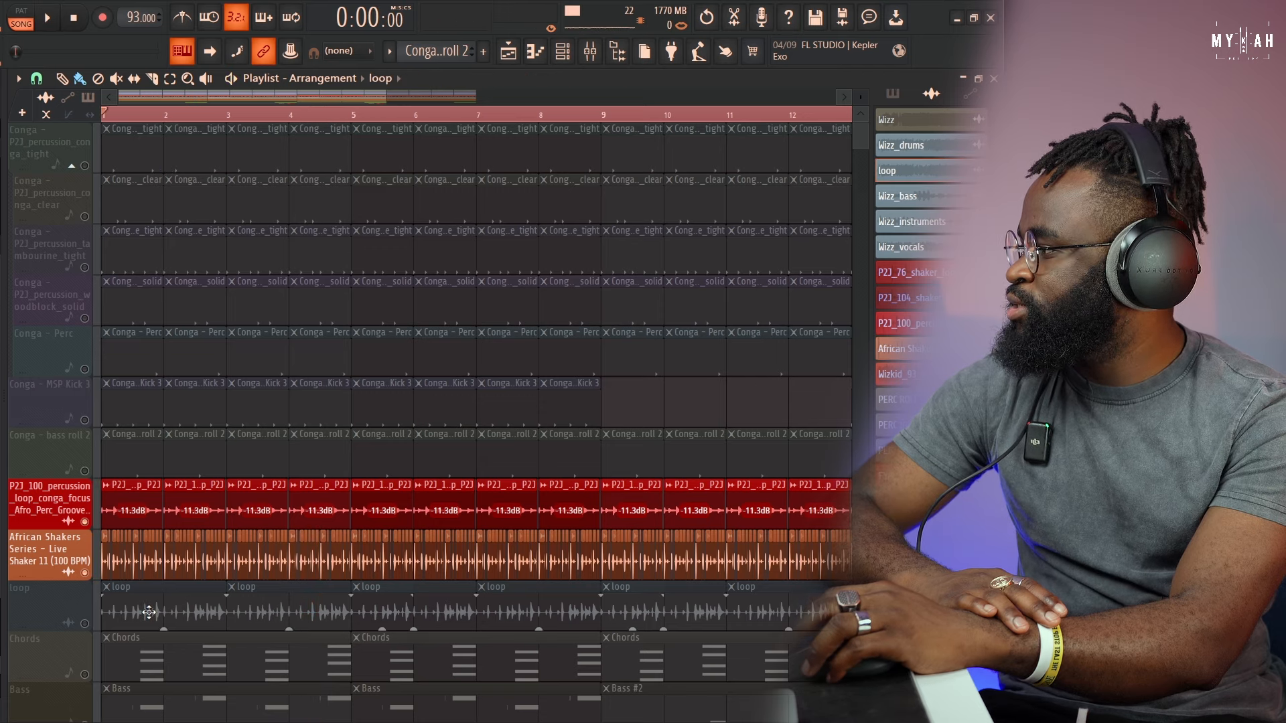
Show the loop clip's Wizz_drums.wav sample settings, unmute its track and solo it during playback
double_click(148, 612)
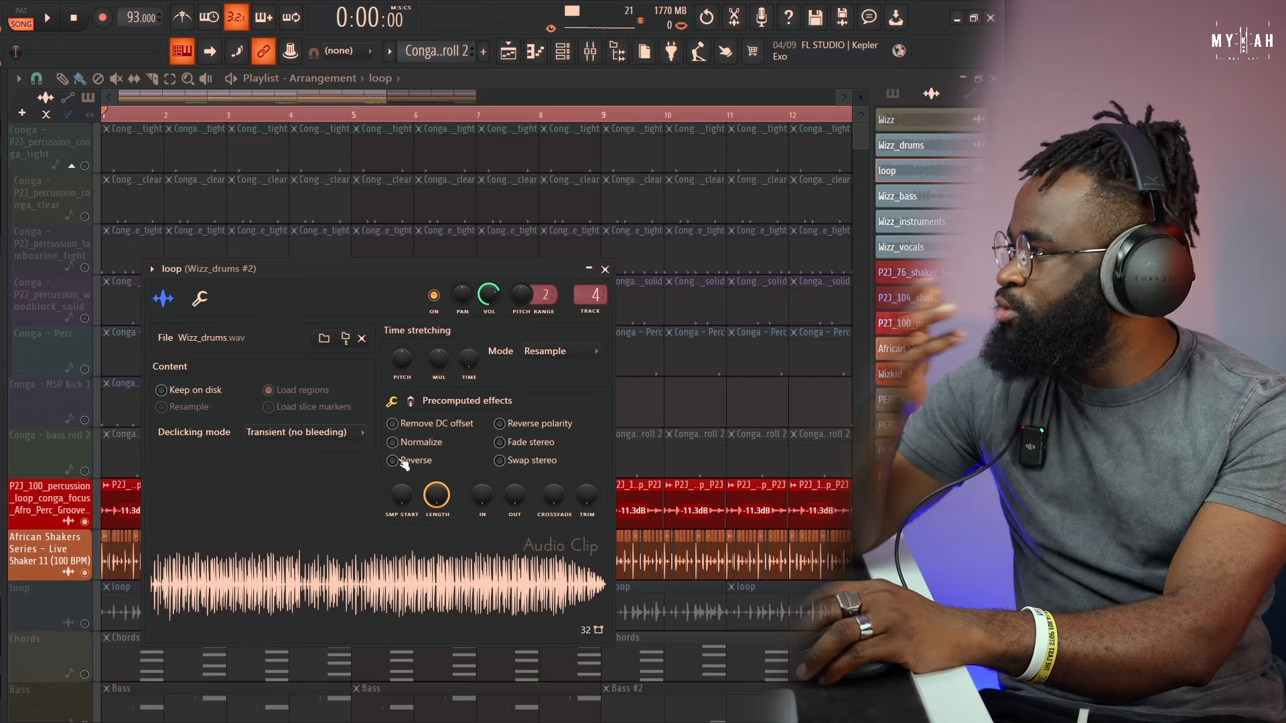
left_click(372, 98)
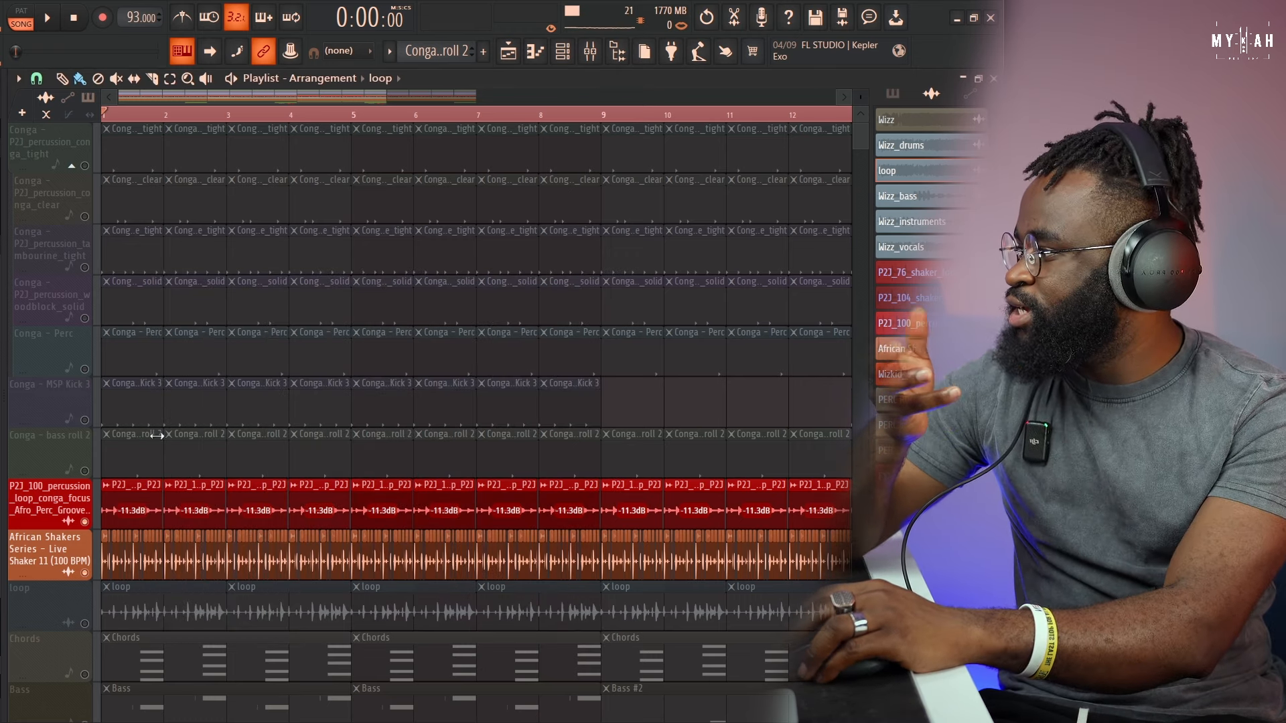
left_click(85, 624)
left_click(51, 20)
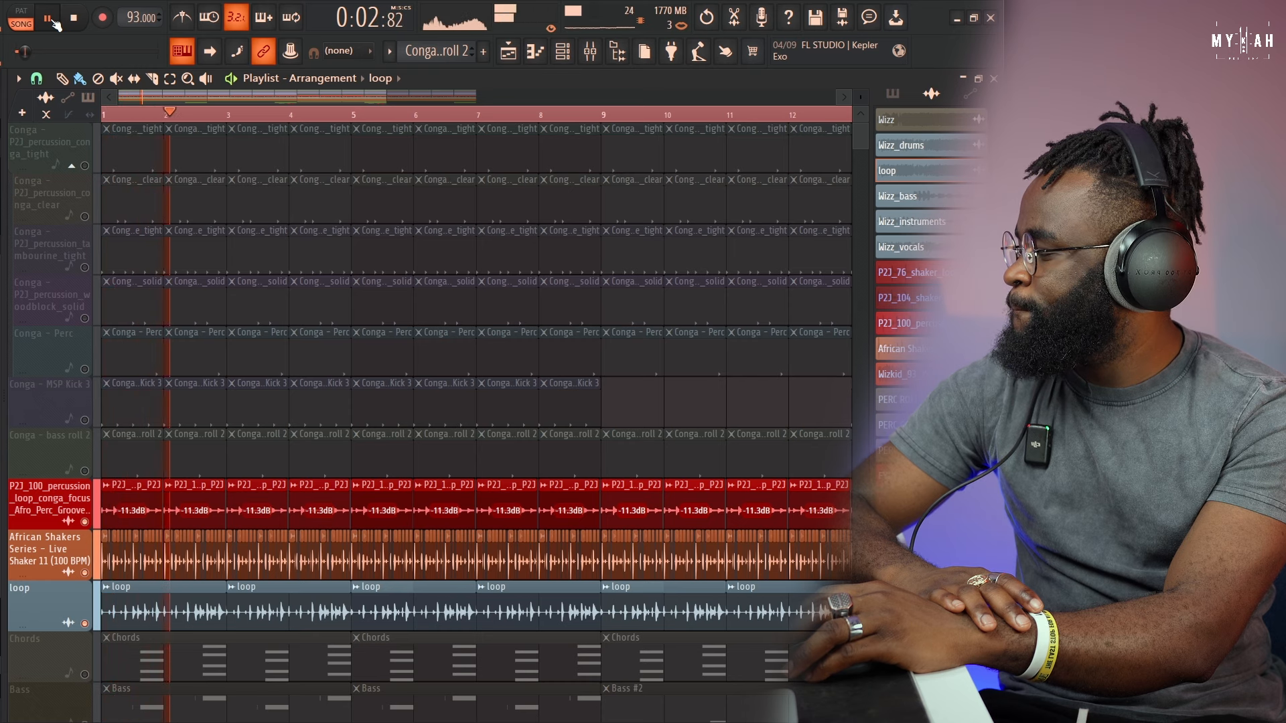
right_click(85, 623)
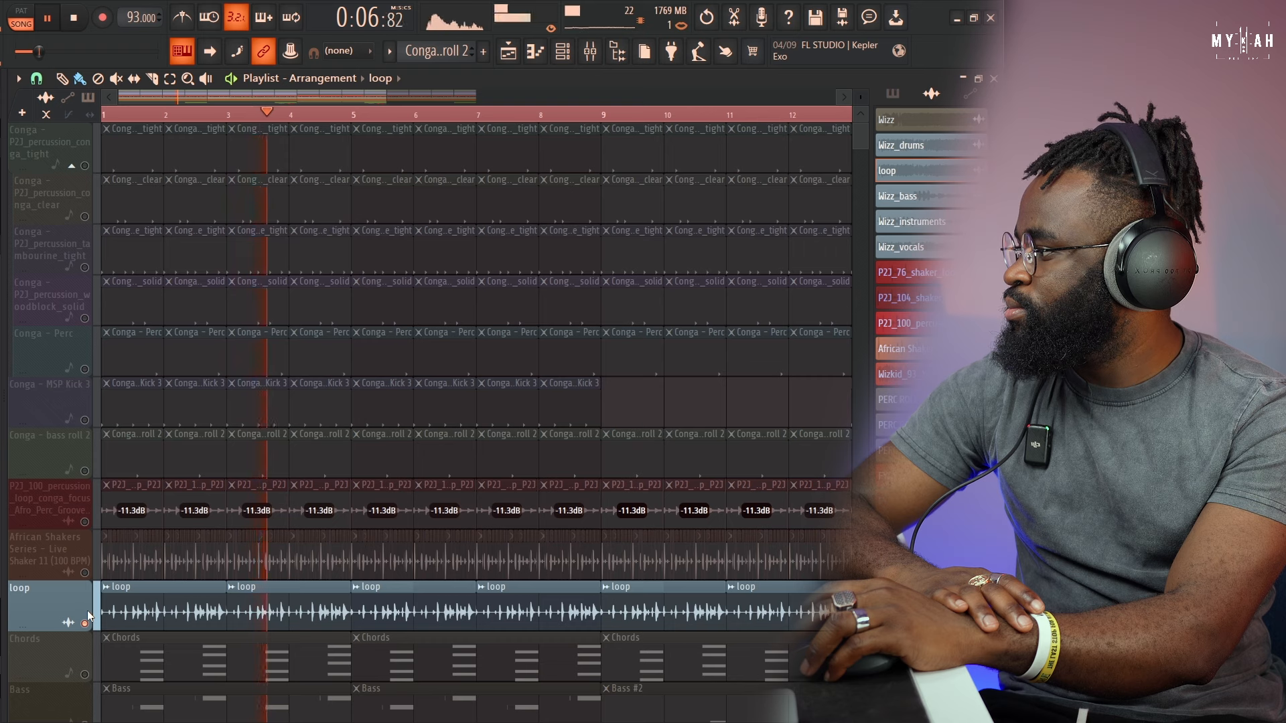
Unmute the shaker, the percussion loop and all seven Conga tracks alongside the drum loop, listen to them together and stop playback
left_click(84, 572)
left_click(84, 522)
left_click(84, 471)
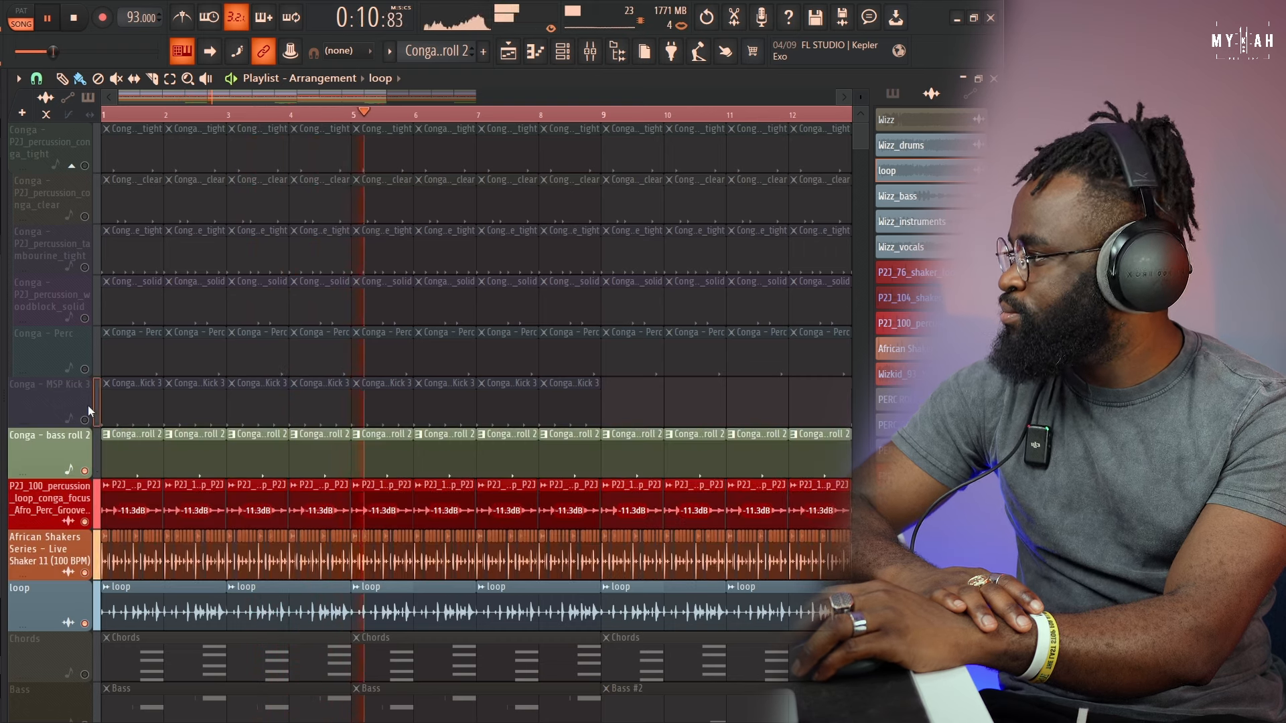
left_click(84, 420)
left_click(84, 369)
left_click(84, 318)
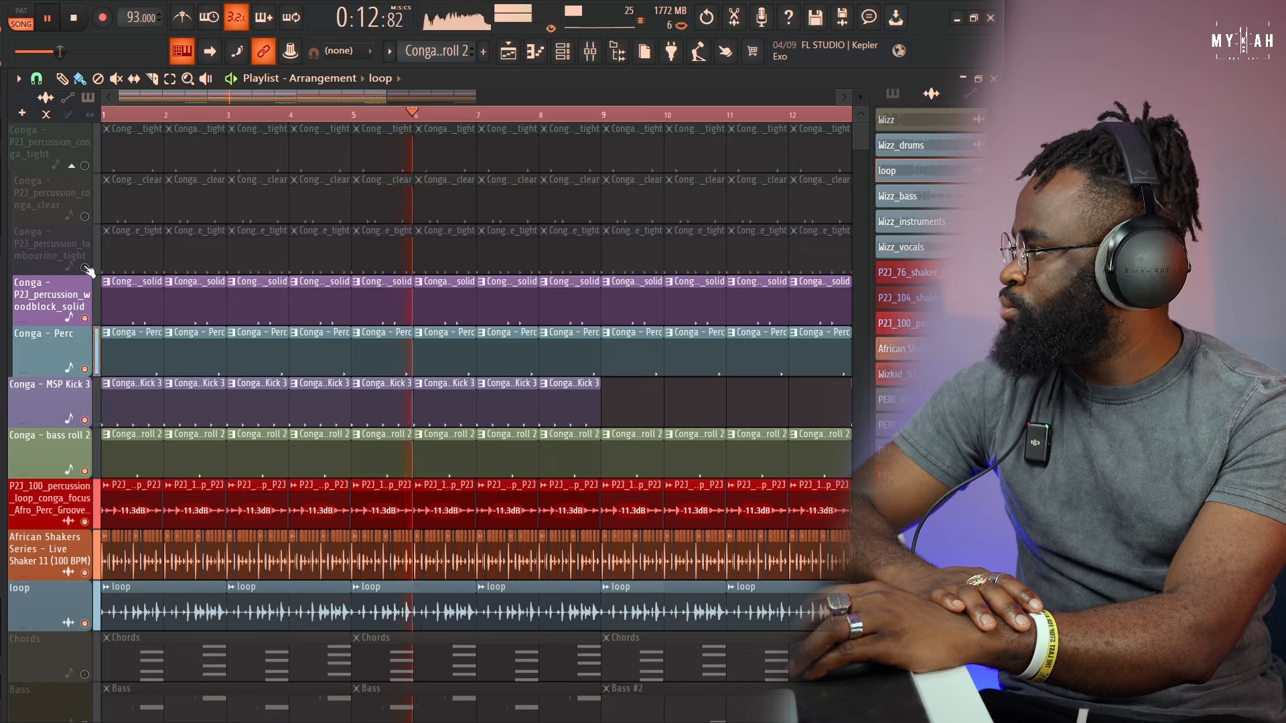
left_click(85, 267)
left_click(85, 216)
left_click(84, 165)
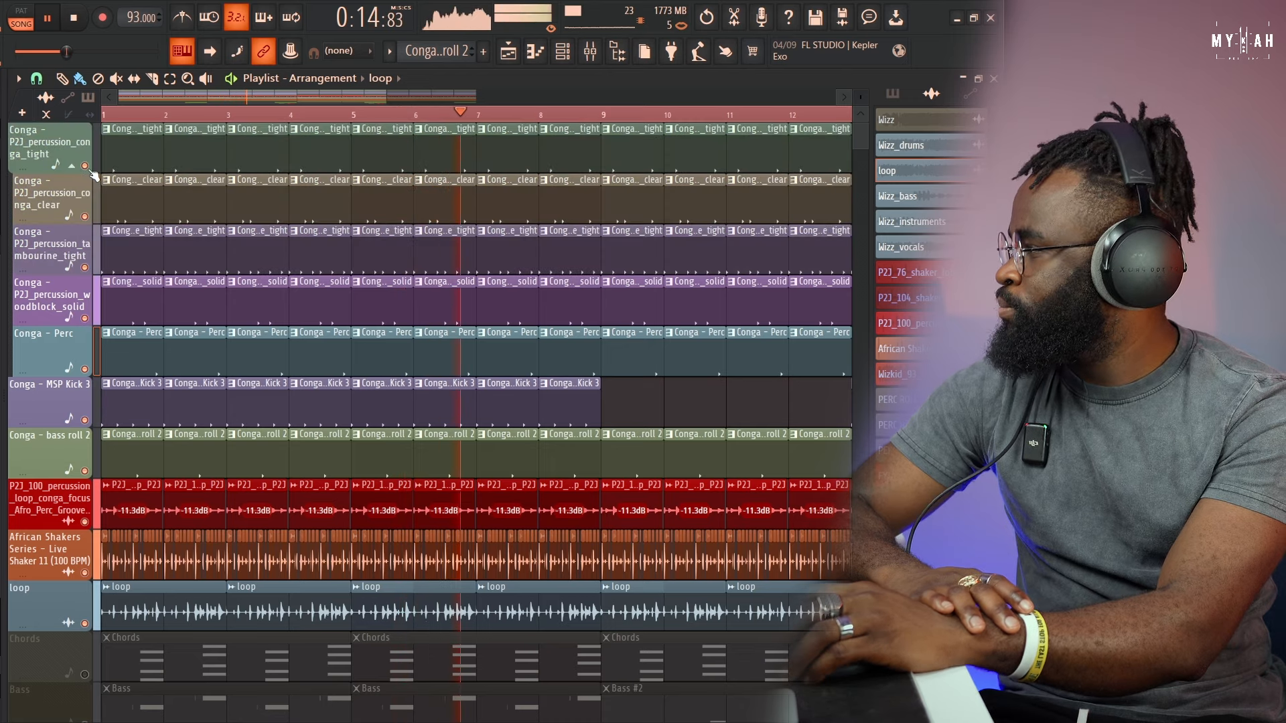
scroll(372, 509, "down", 4)
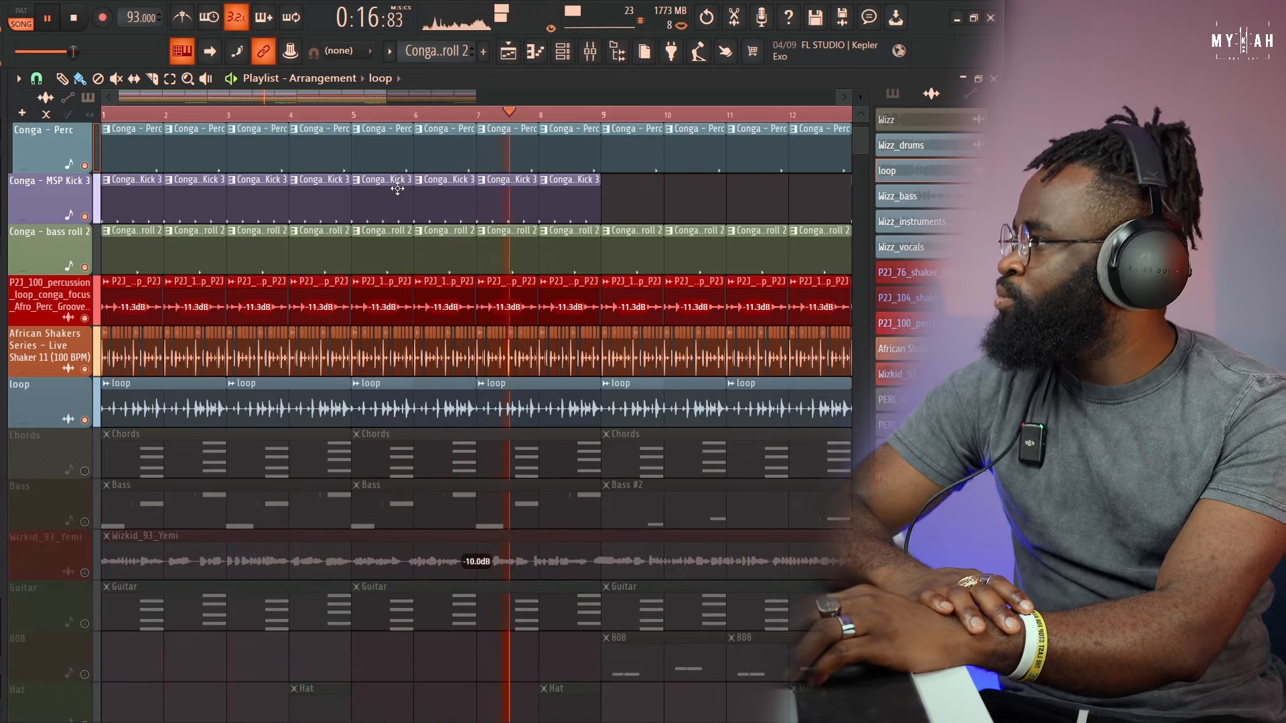
scroll(437, 127, "down", 2)
left_click(74, 18)
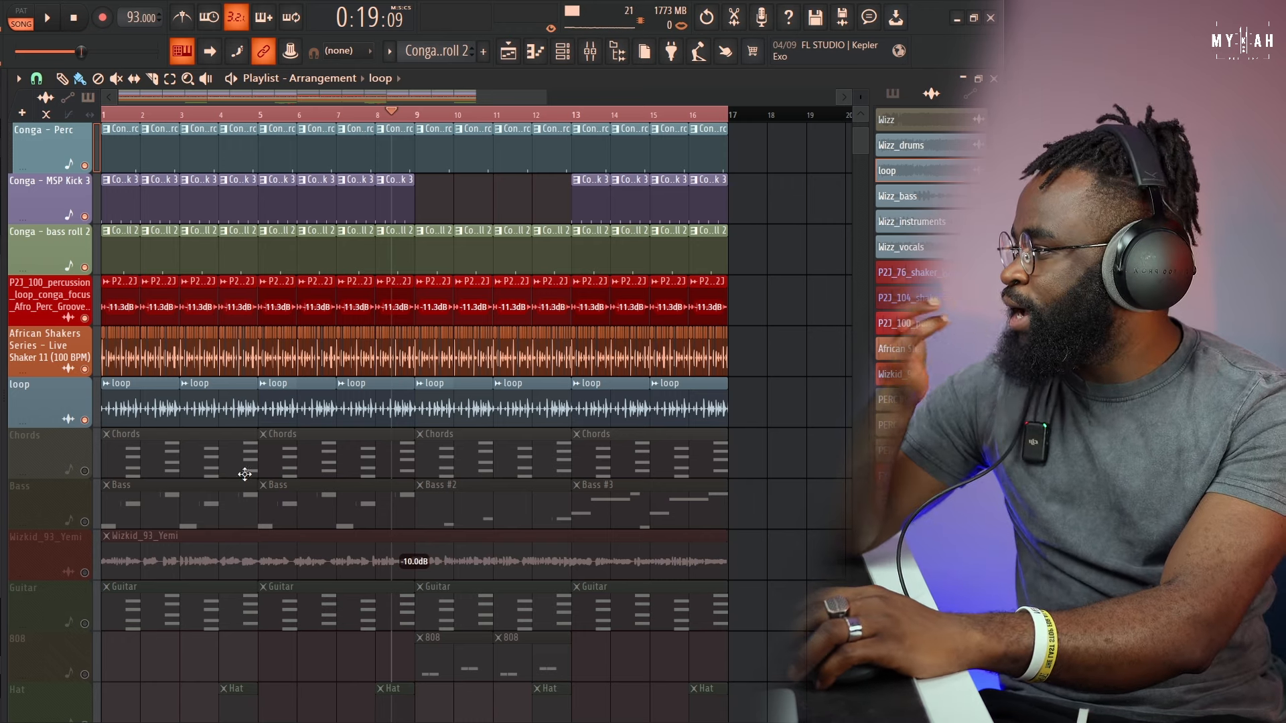
Solo the Chords track and examine the full four-bar chord progression of its first clip in the piano roll
right_click(85, 471)
double_click(146, 467)
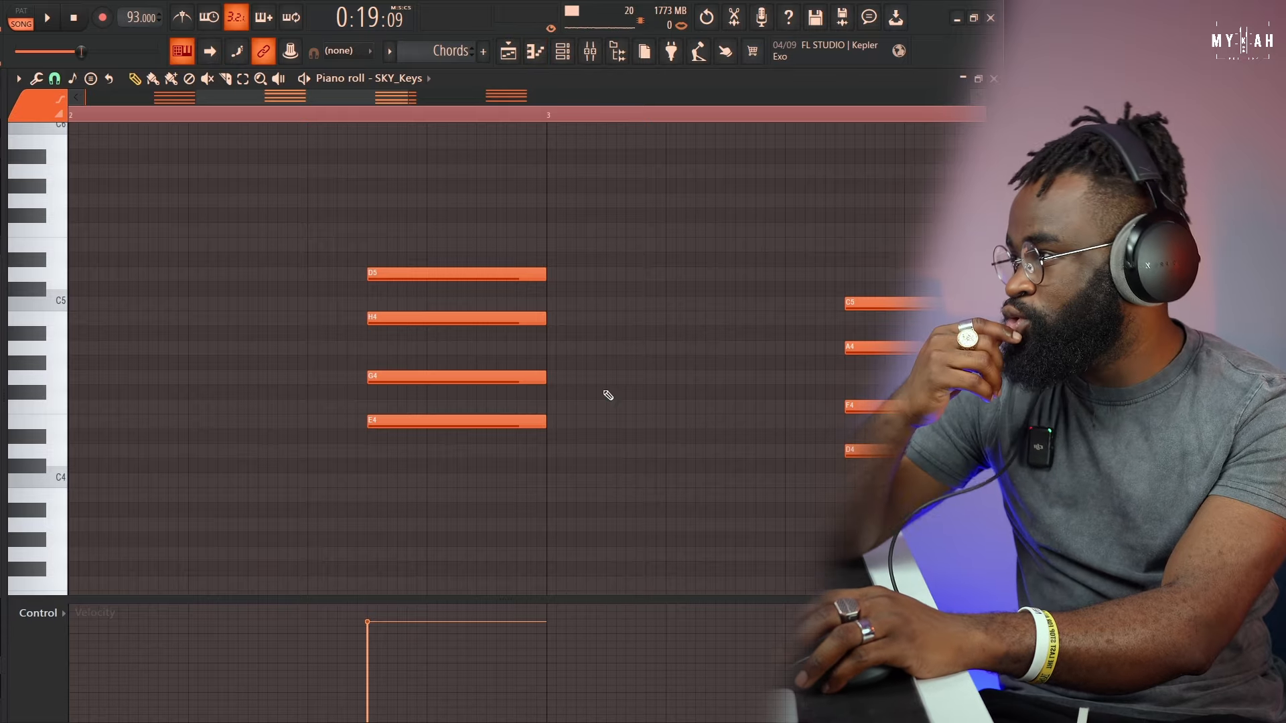
scroll(666, 117, "down", 4)
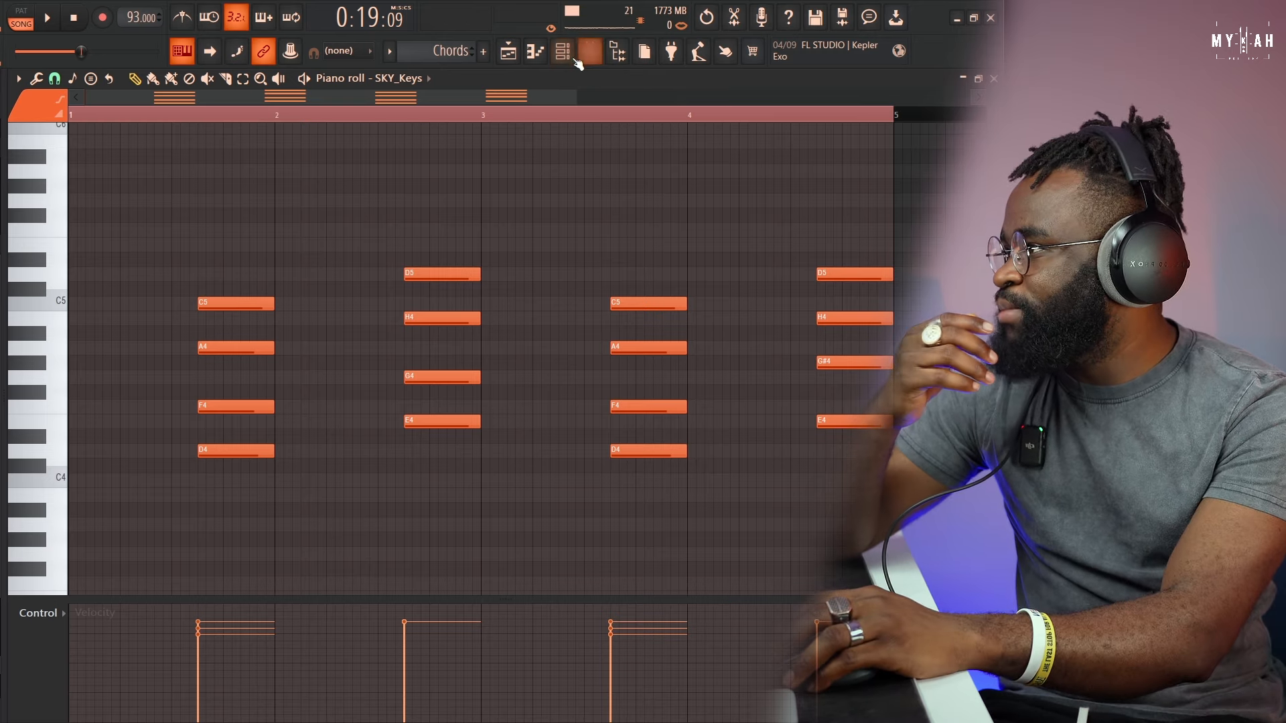
Show the SKY_Keys channel in the channel rack, listen to the Chords pattern, stop playback and return to the playlist
left_click(562, 51)
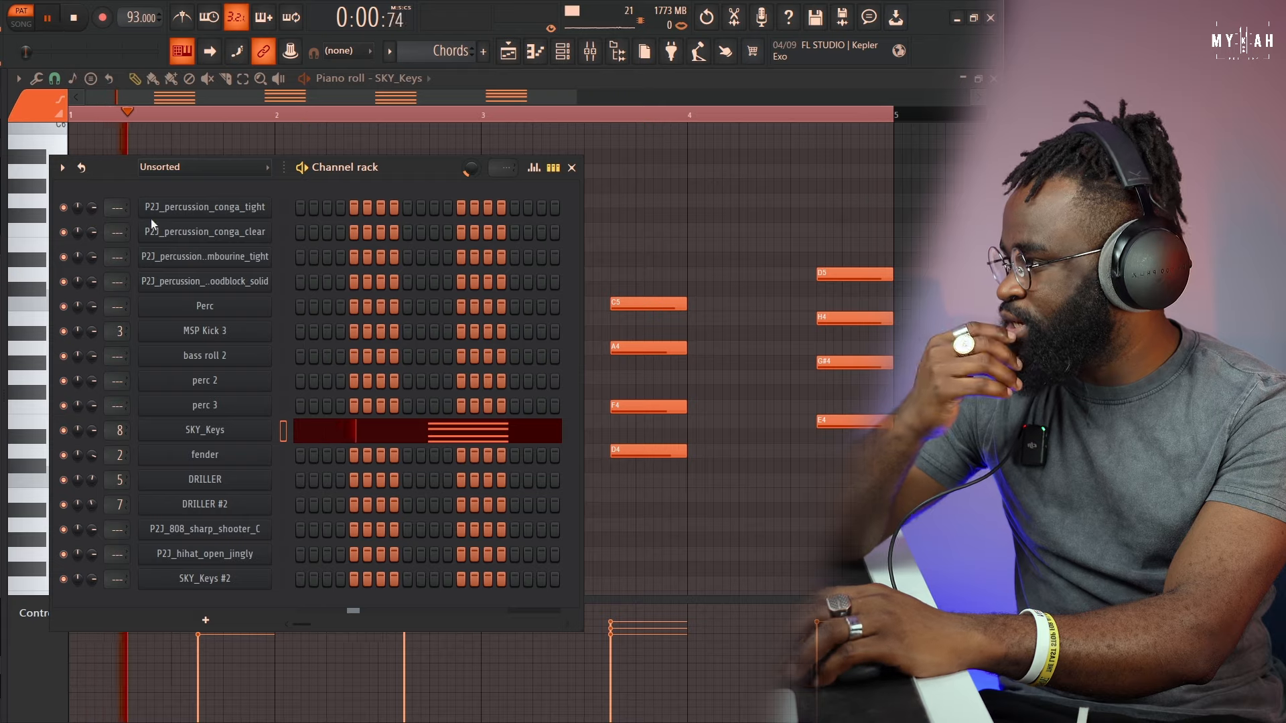
left_click(355, 439)
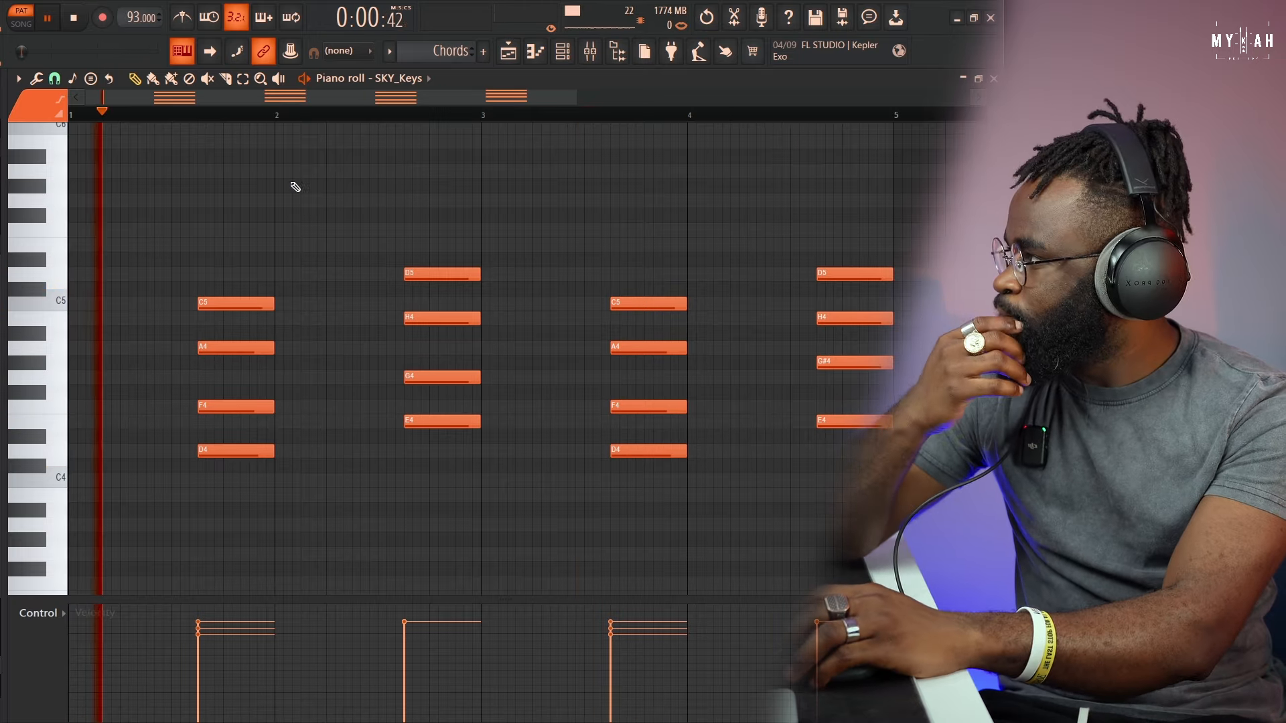
key("space")
left_click(508, 54)
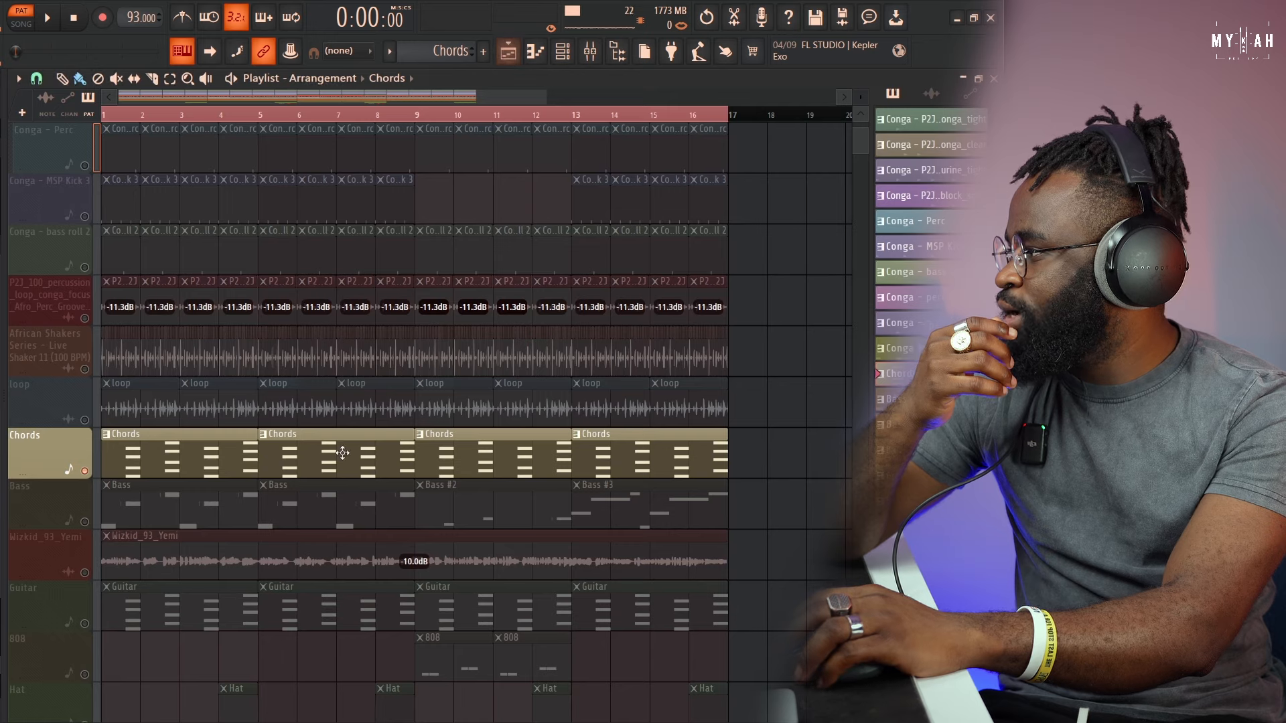
Unmute the Bass track, open its first clip in the piano roll, listen to the fender bass notes and stop playback
left_click(89, 526)
double_click(122, 519)
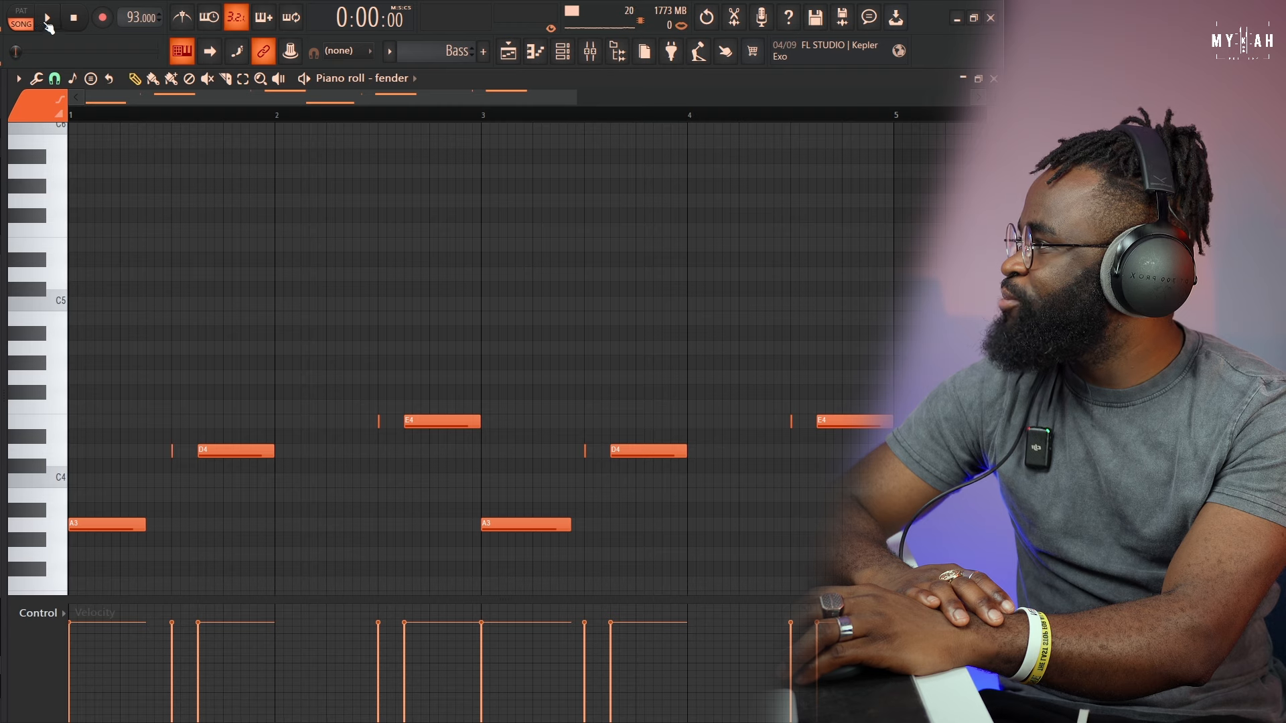
key("space")
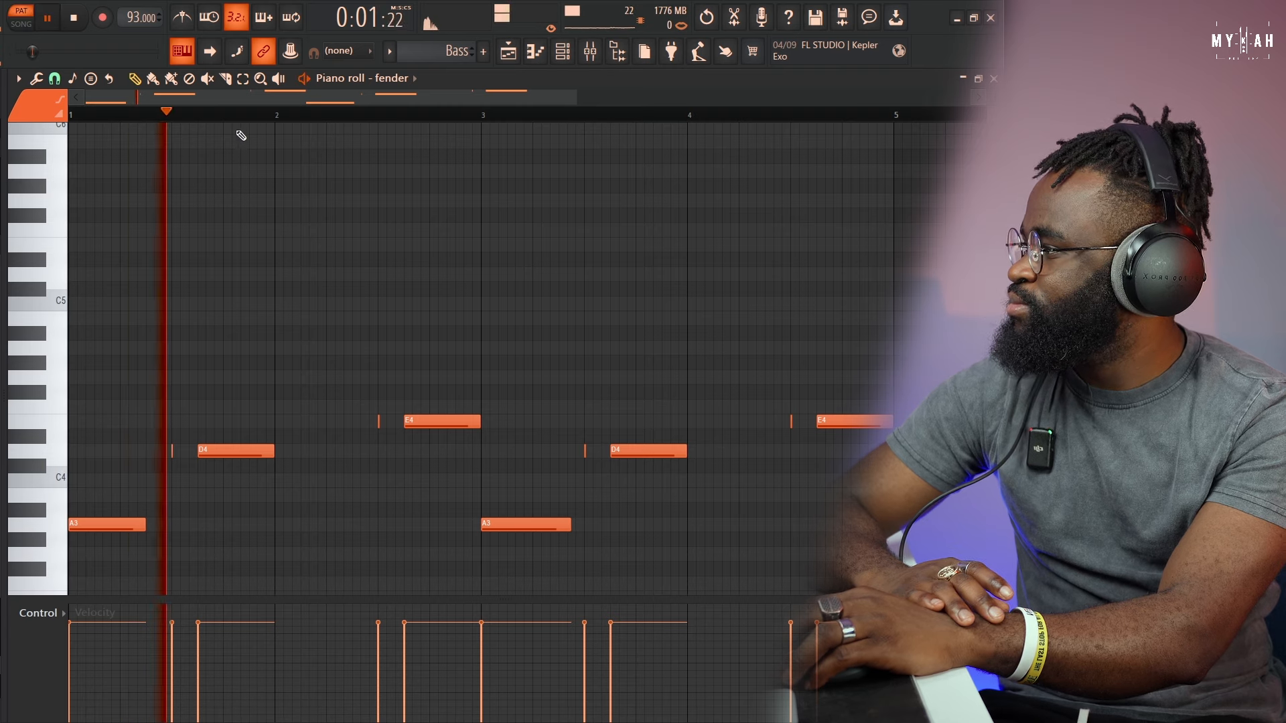
scroll(245, 129, "down", 3)
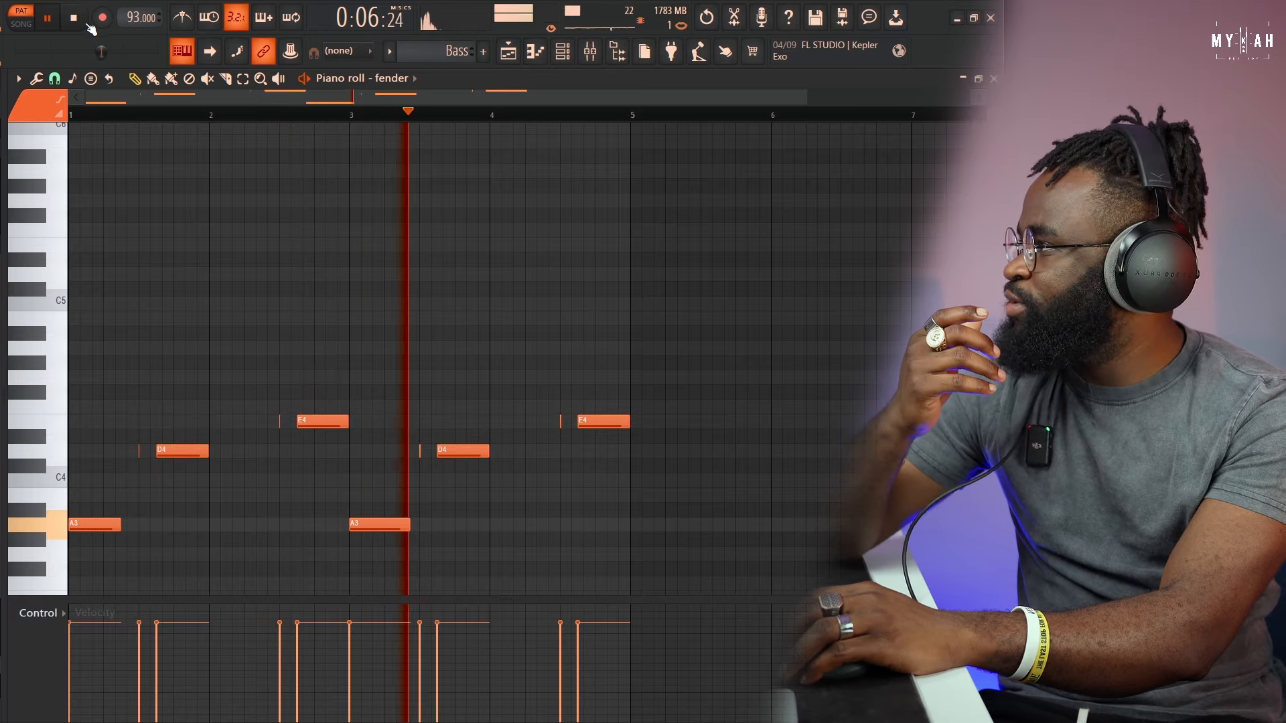
key("space")
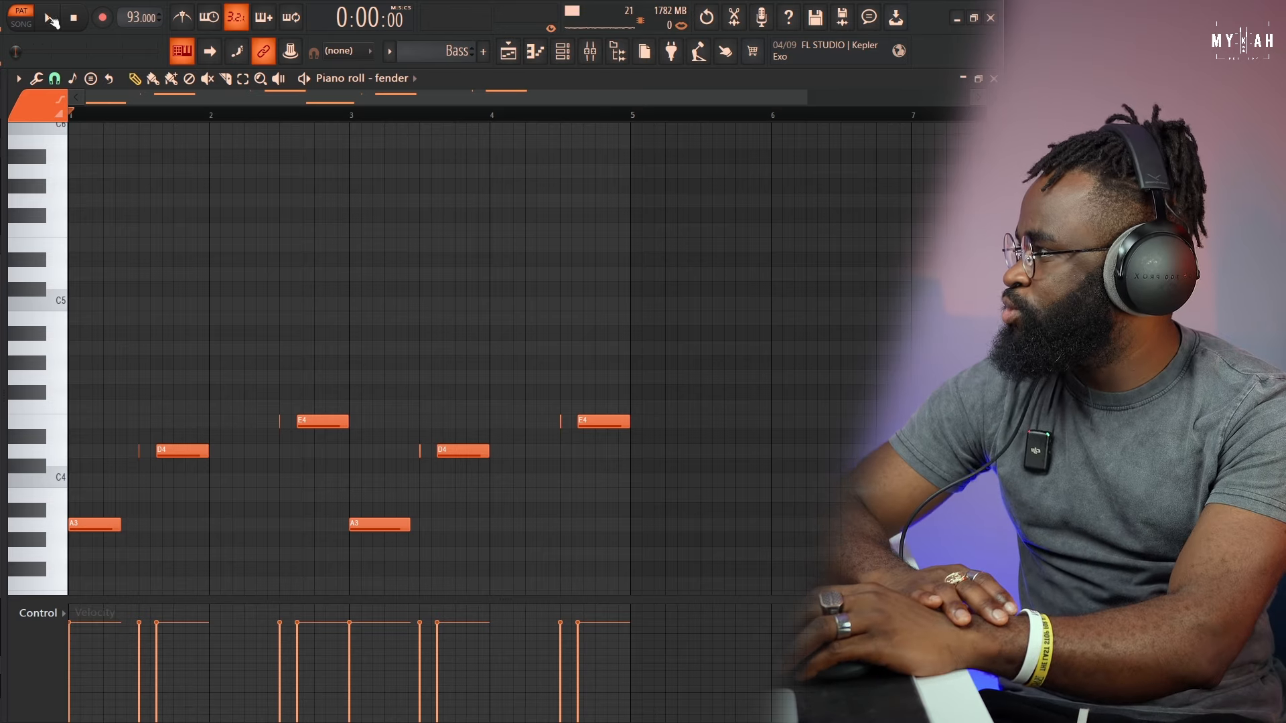
Play the Chords and Bass tracks together in song mode, return to the playlist and stop playback
key("space")
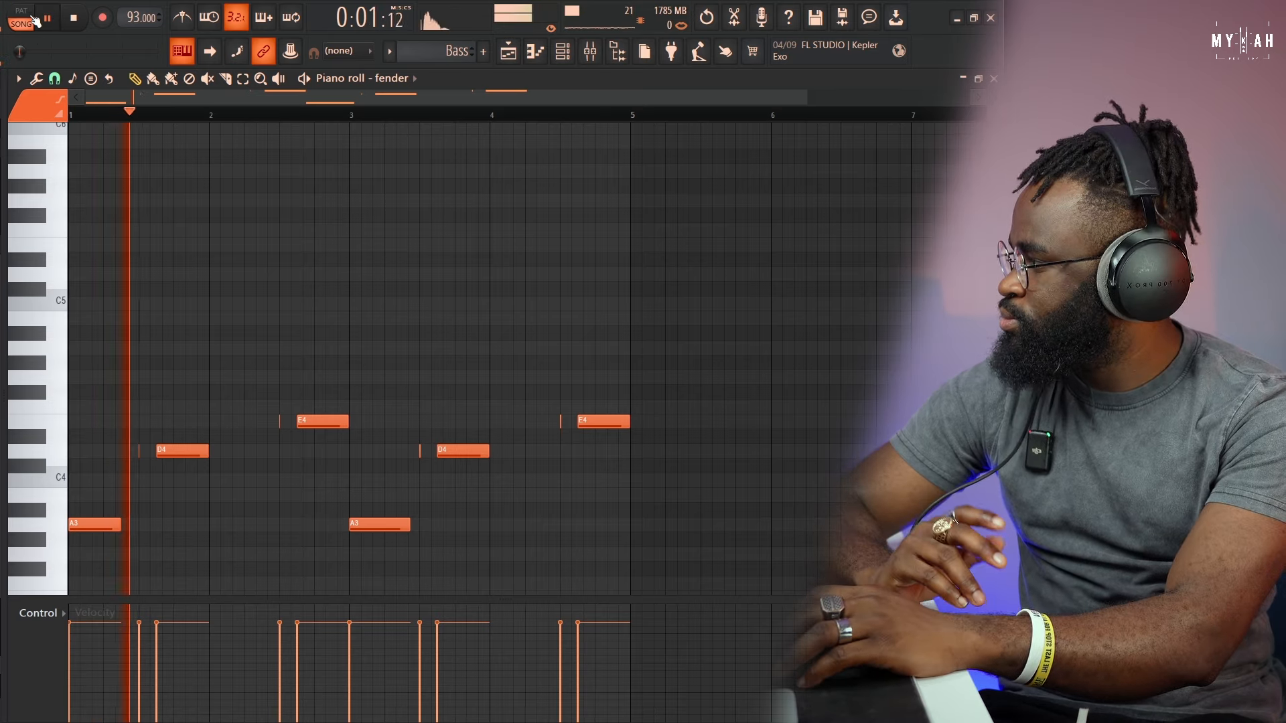
key("F5")
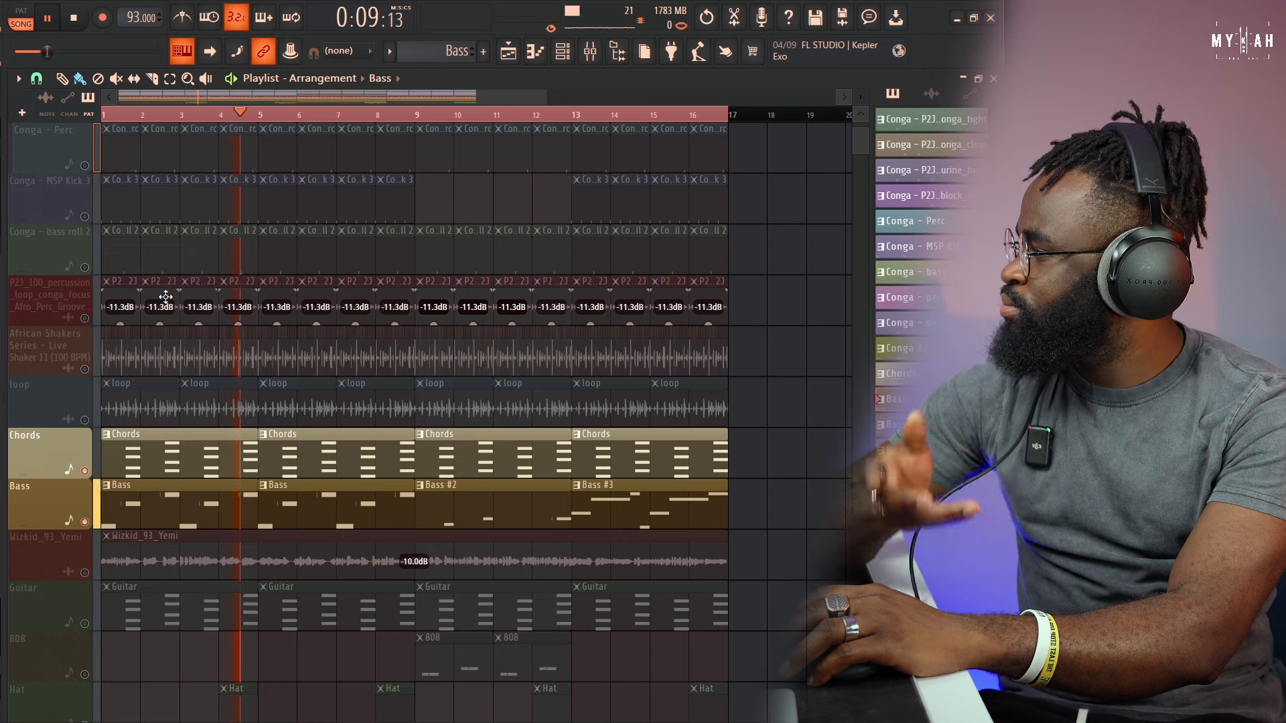
key("space")
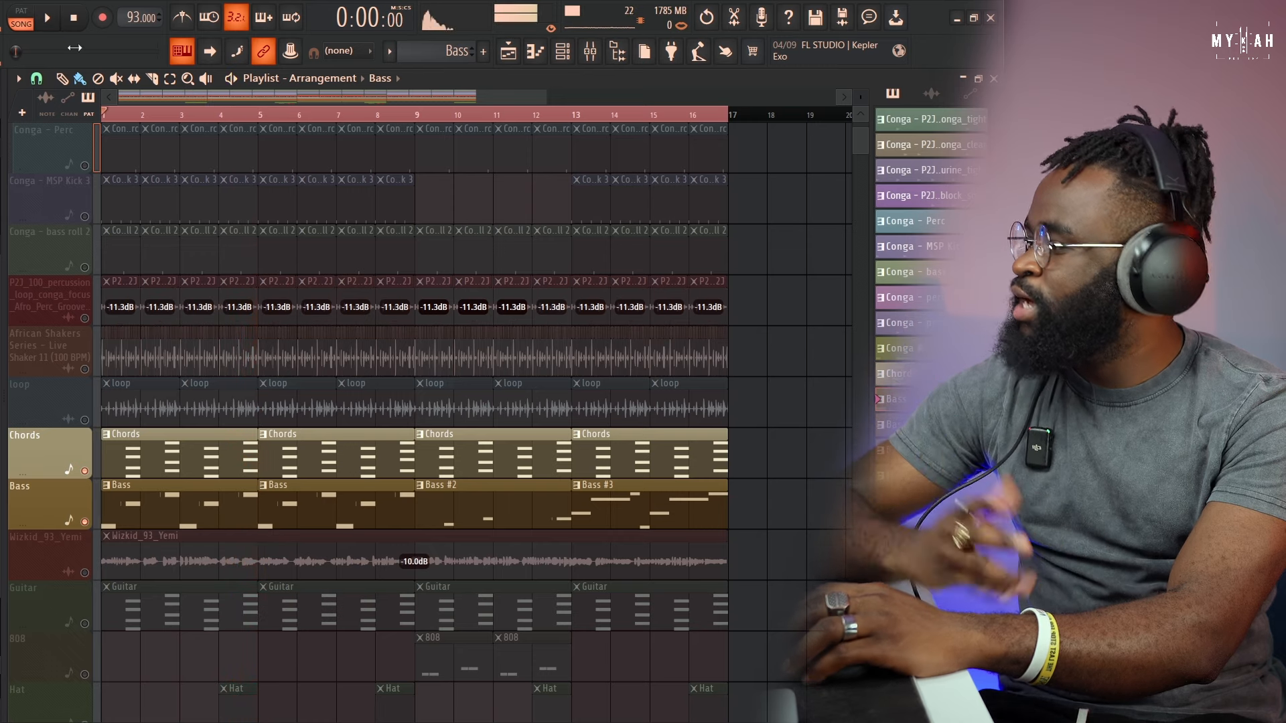
Open the first Guitar clip in the piano roll, play the pattern, show its channels in the channel rack and stop playback
double_click(134, 607)
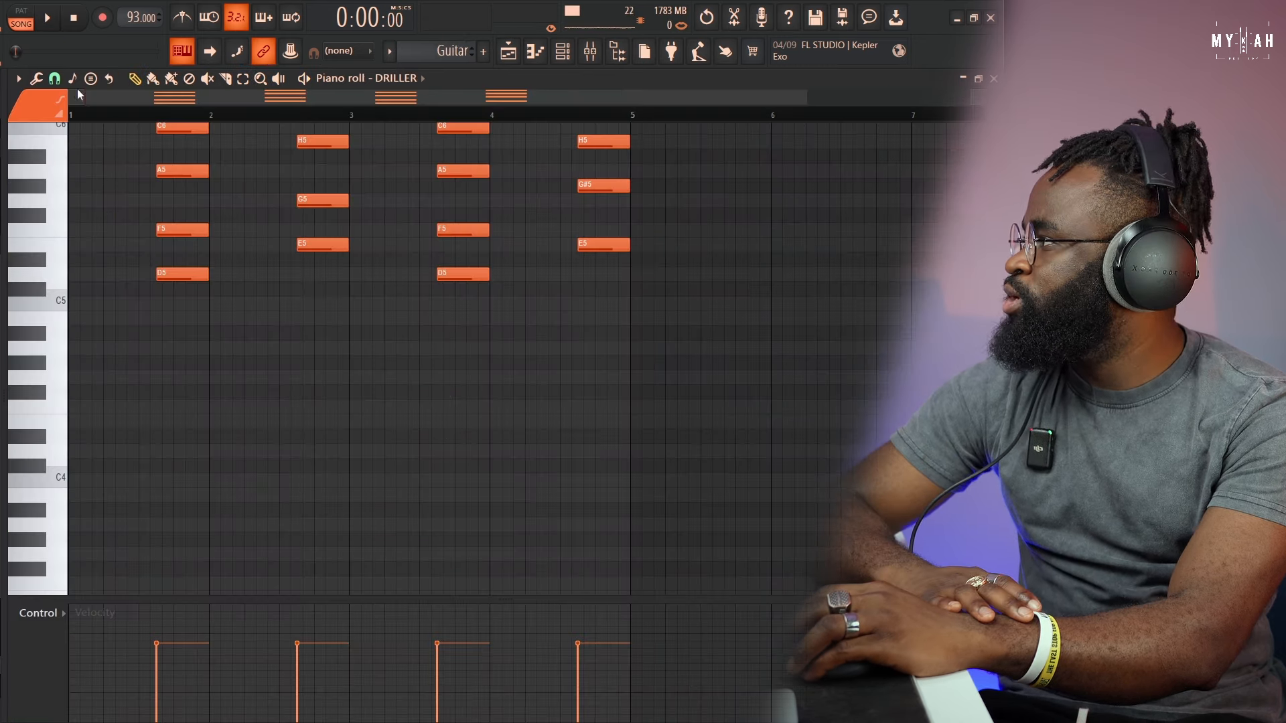
left_click(48, 20)
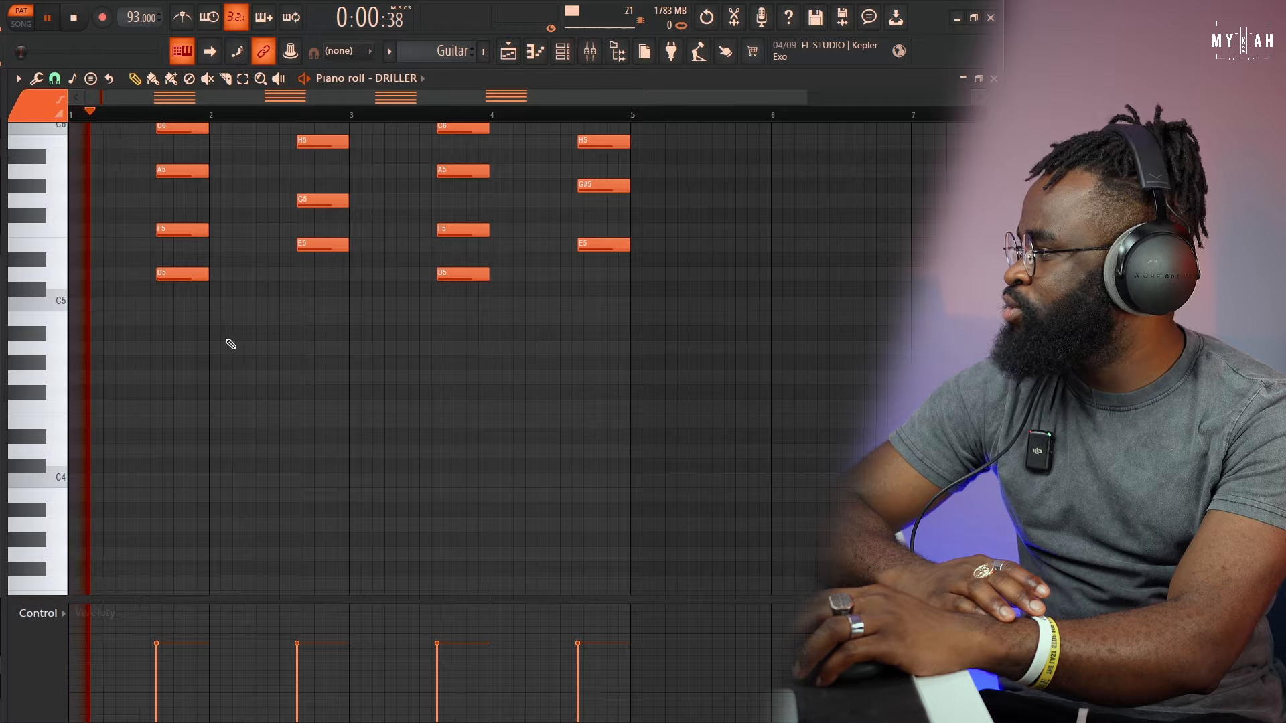
scroll(231, 343, "up", 3)
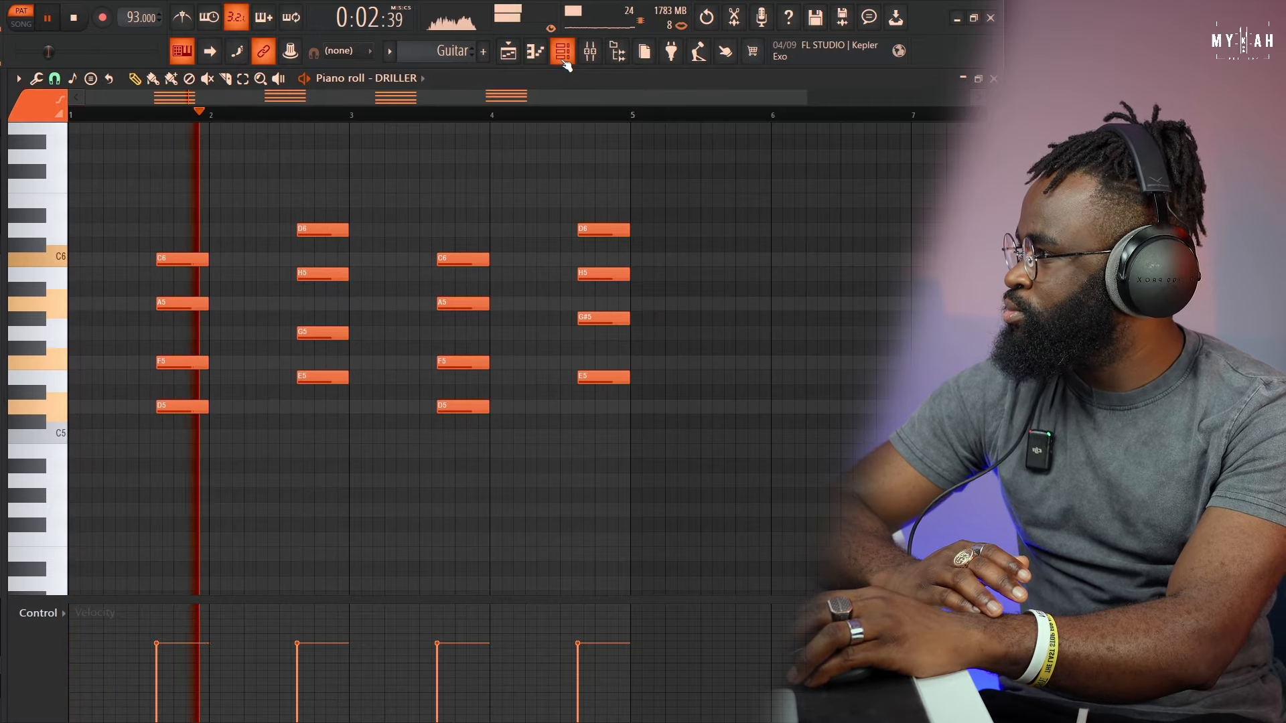
key("F6")
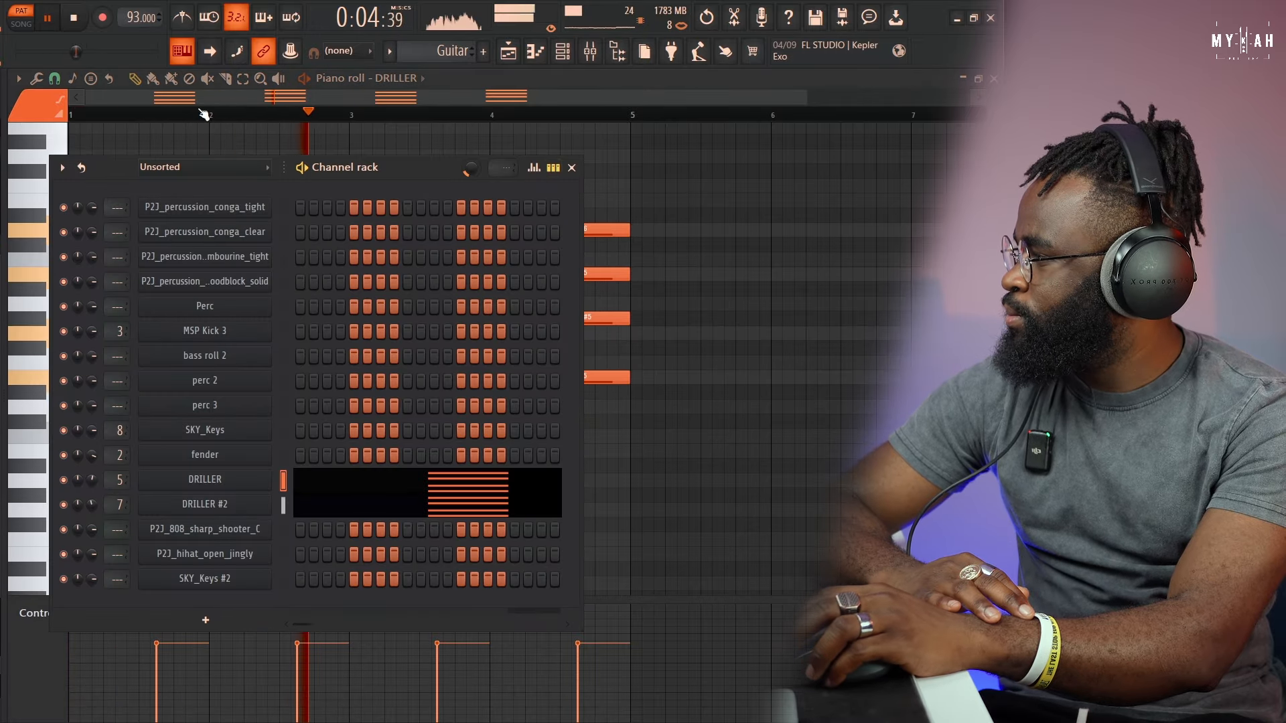
left_click(73, 20)
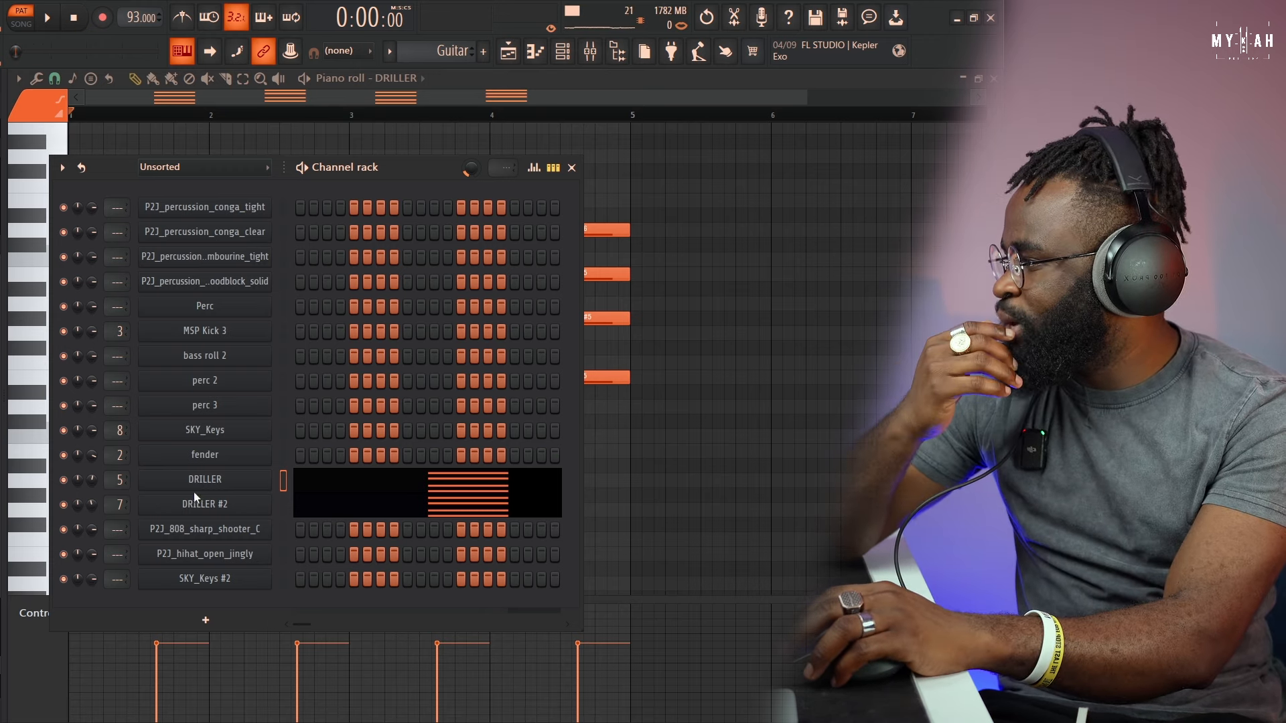
Mute the DRILLER #2 channel, listen to DRILLER alone and show its guitar preset in the plugin window
left_click(64, 504)
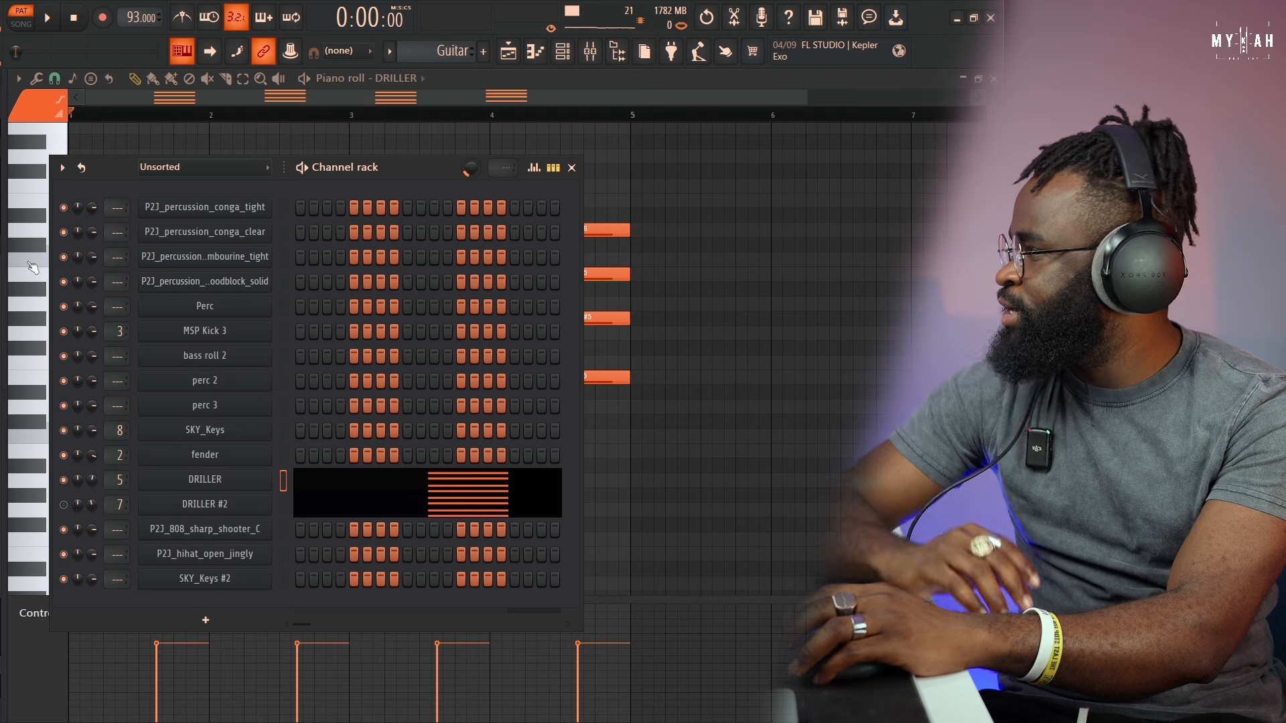
left_click(47, 21)
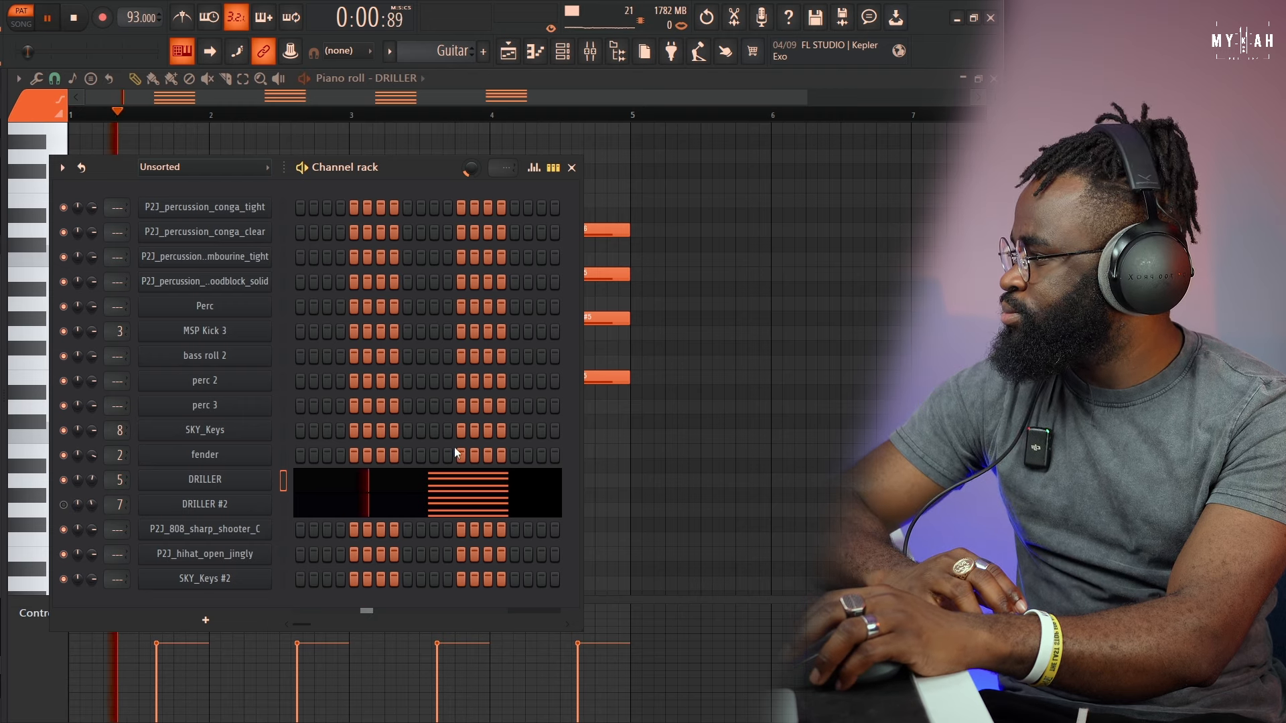
left_click(243, 481)
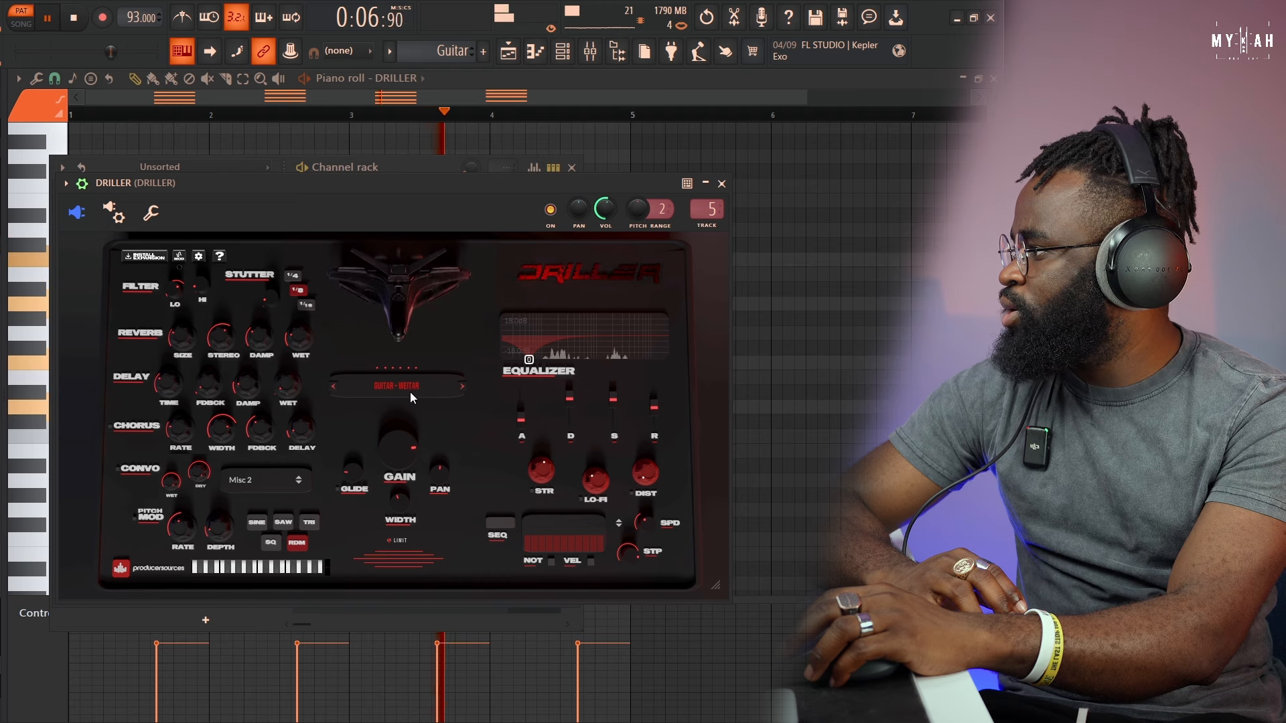
left_click(721, 183)
Show the DRILLER #2 plugin's guitar preset, mute the DRILLER channel and unmute DRILLER #2 to hear it alone
left_click(221, 507)
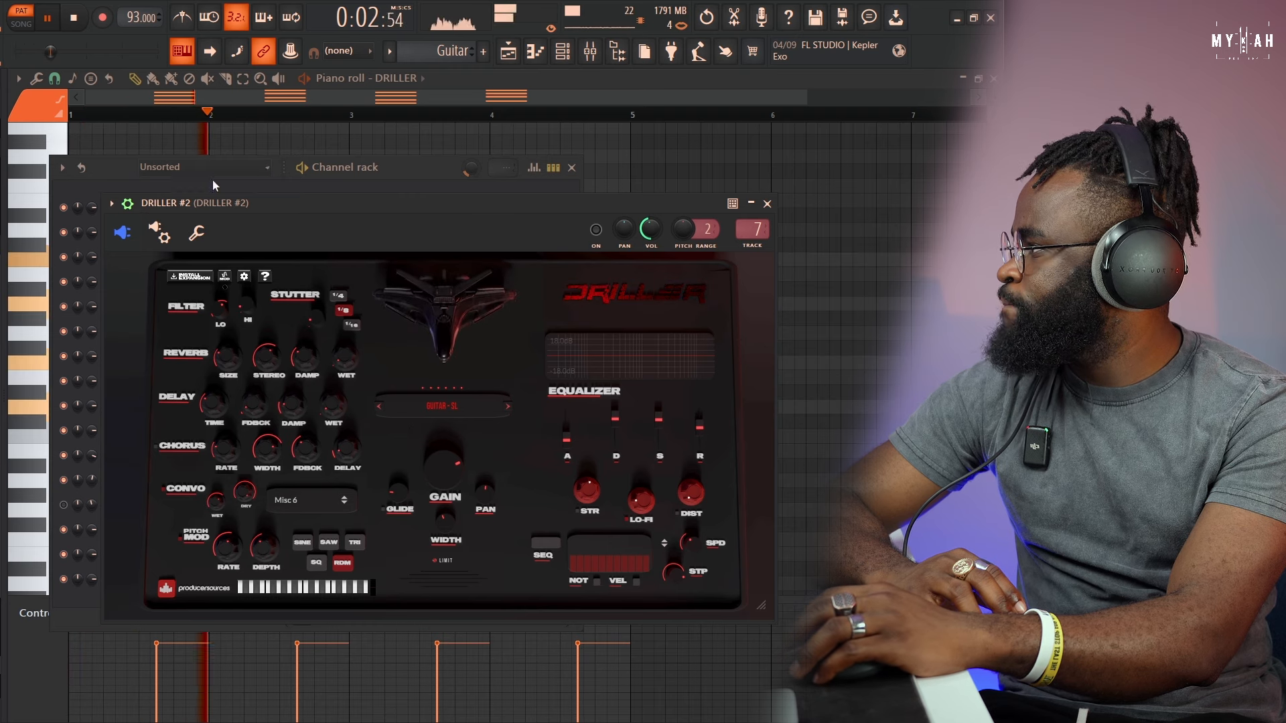
left_click(124, 167)
left_click(64, 479)
left_click(64, 505)
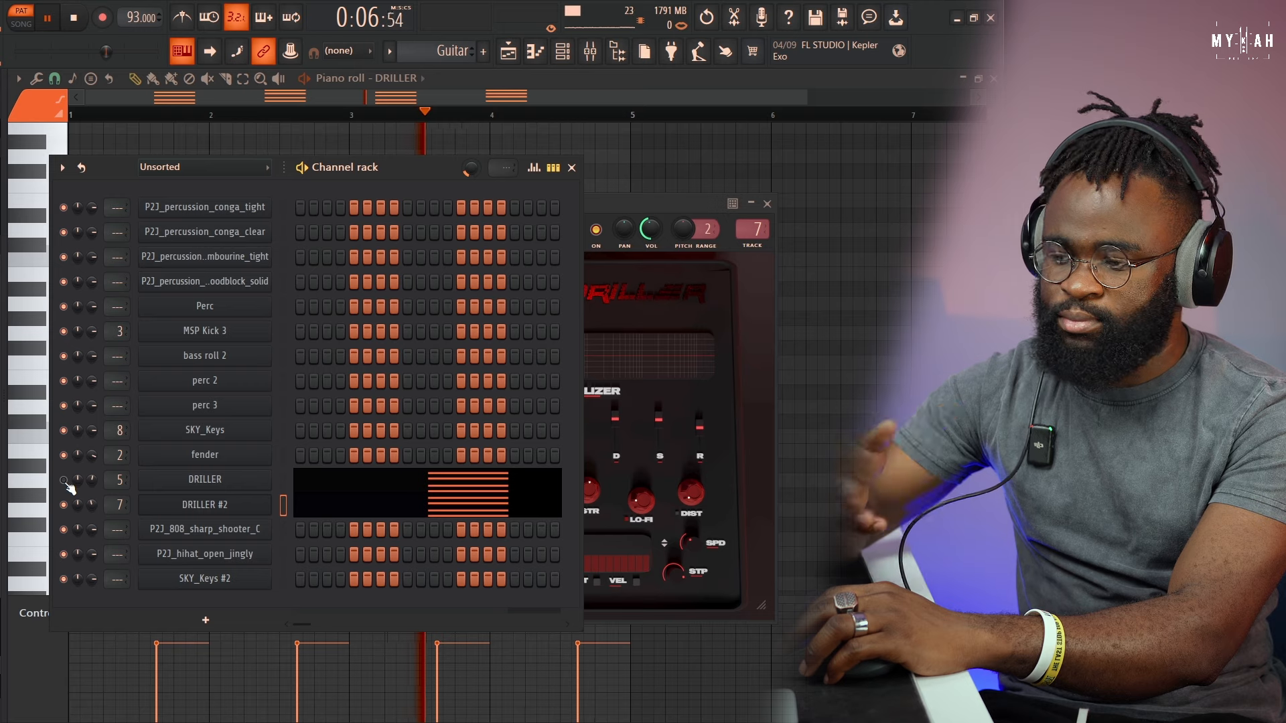
Unmute the DRILLER channel, play the Chords, Bass and Guitar tracks together in song mode in the playlist and stop playback
left_click(63, 480)
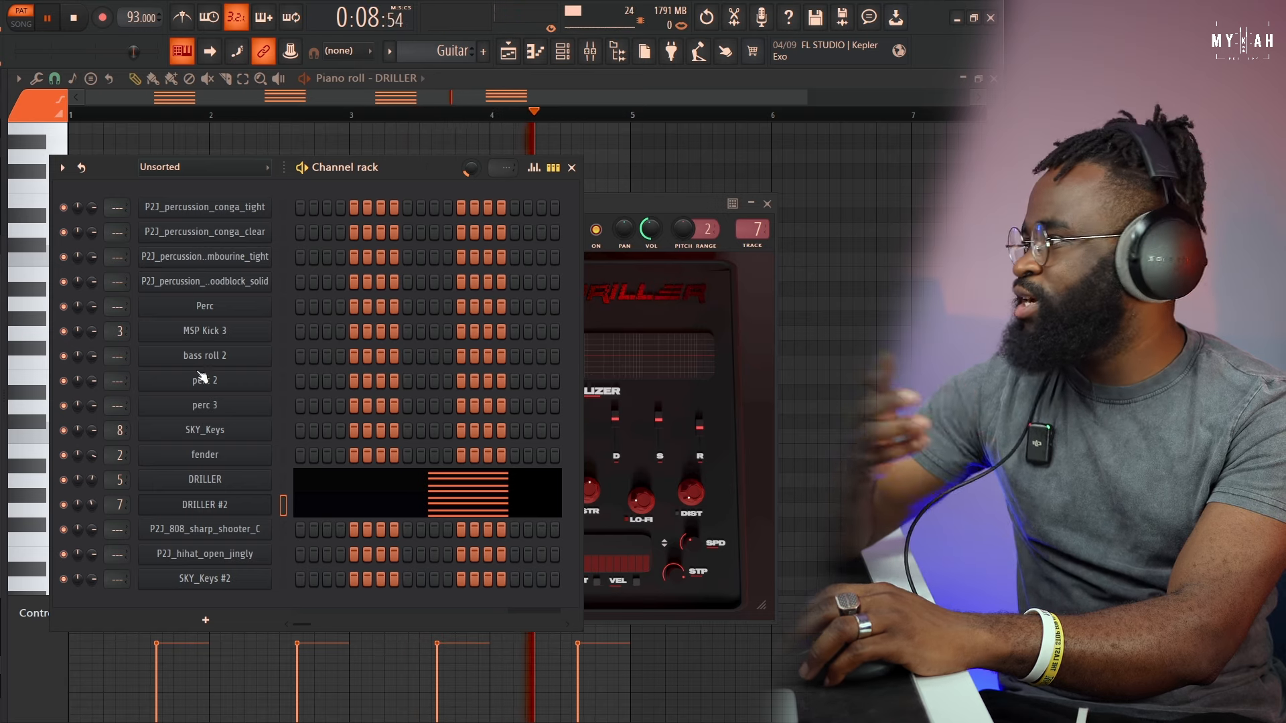
left_click(28, 25)
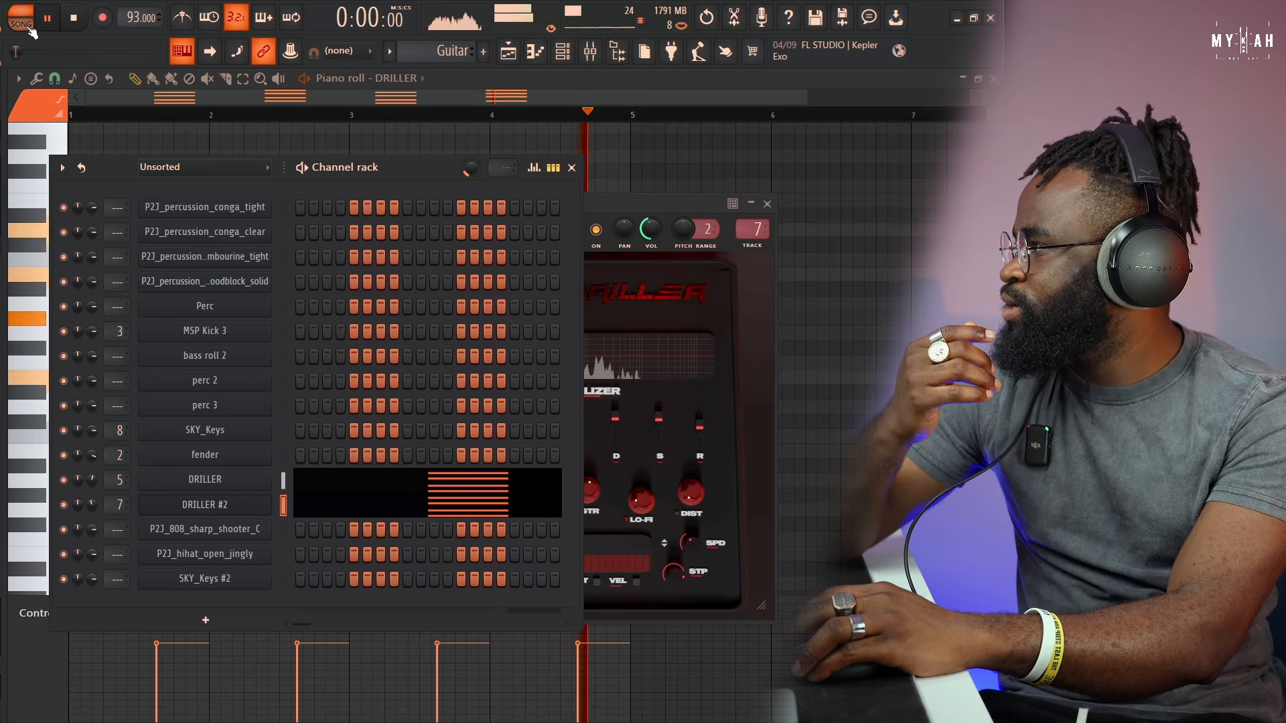
left_click(508, 51)
scroll(480, 400, "down", 3)
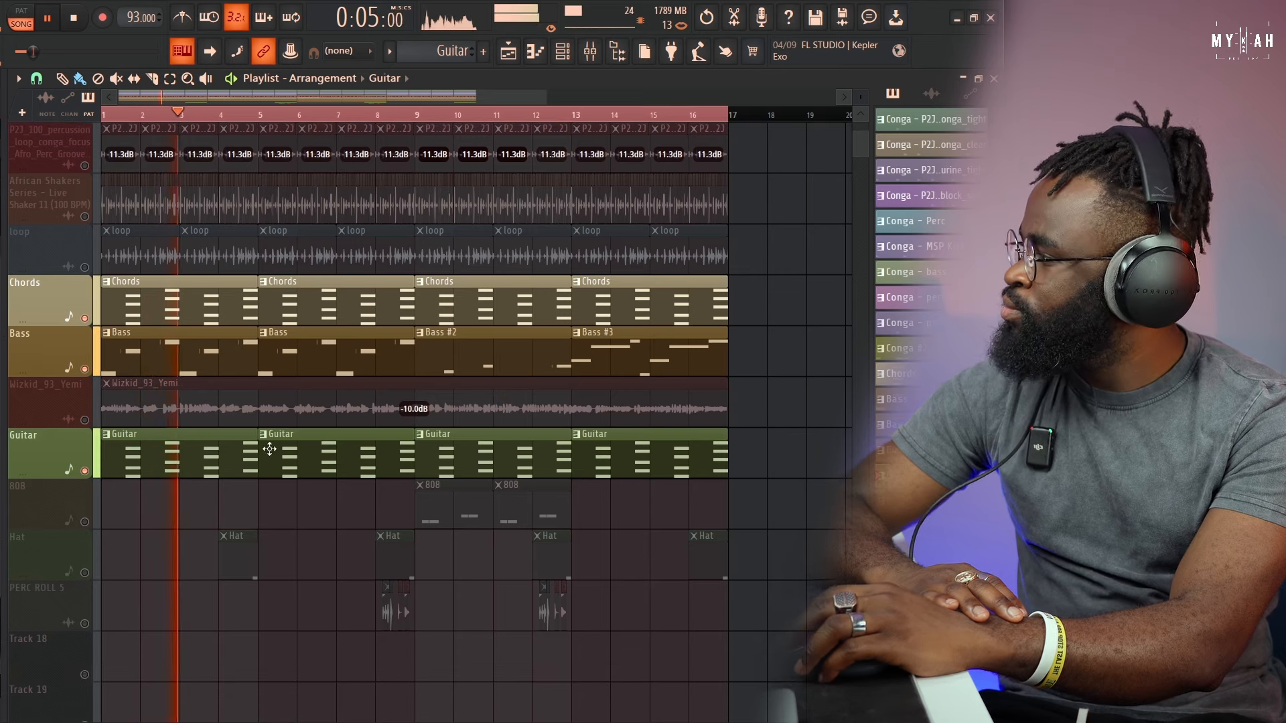
left_click(75, 21)
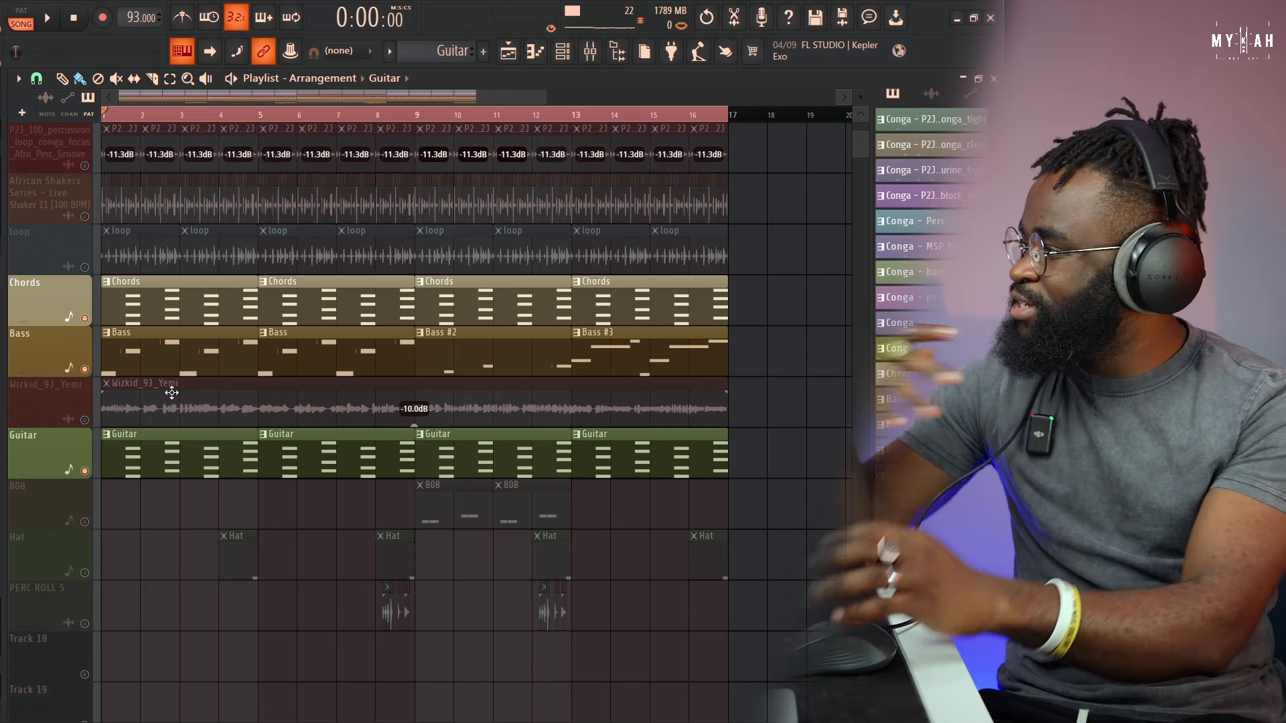
Unmute the Wizkid_93_Yemi audio track, play it with the other parts and set the clip's volume to -9.5 dB
left_click(85, 421)
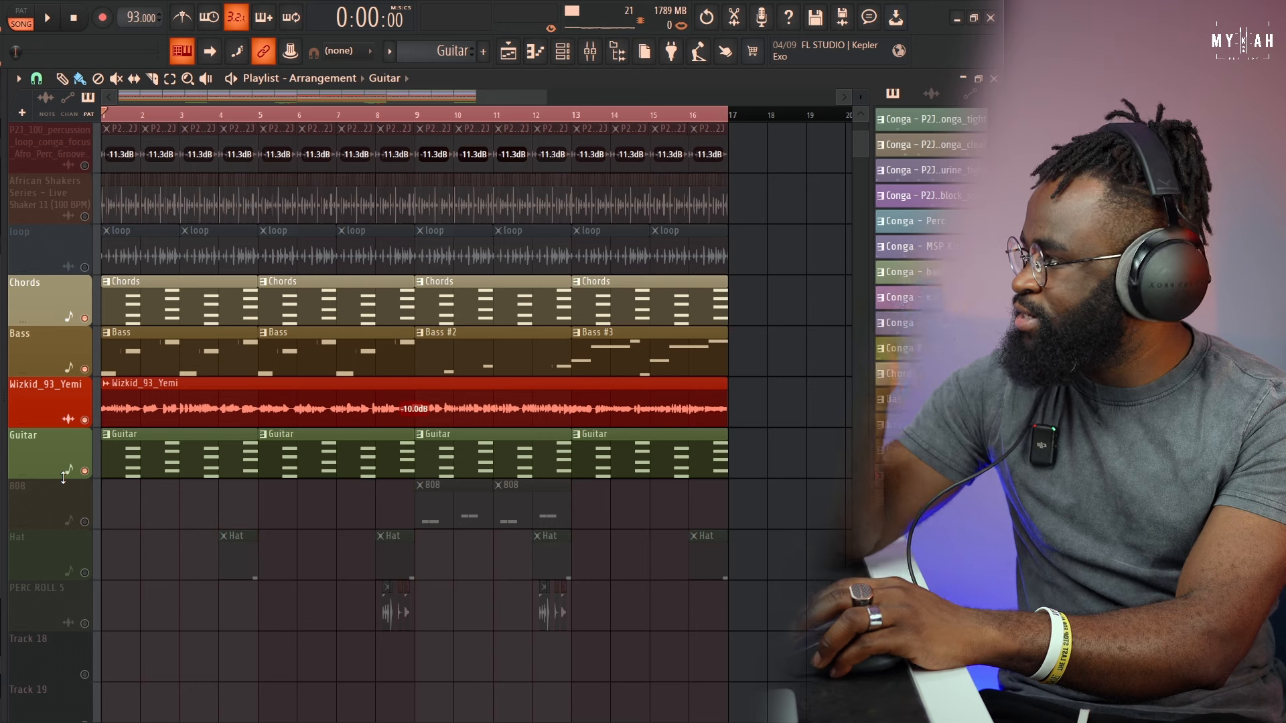
left_click(48, 21)
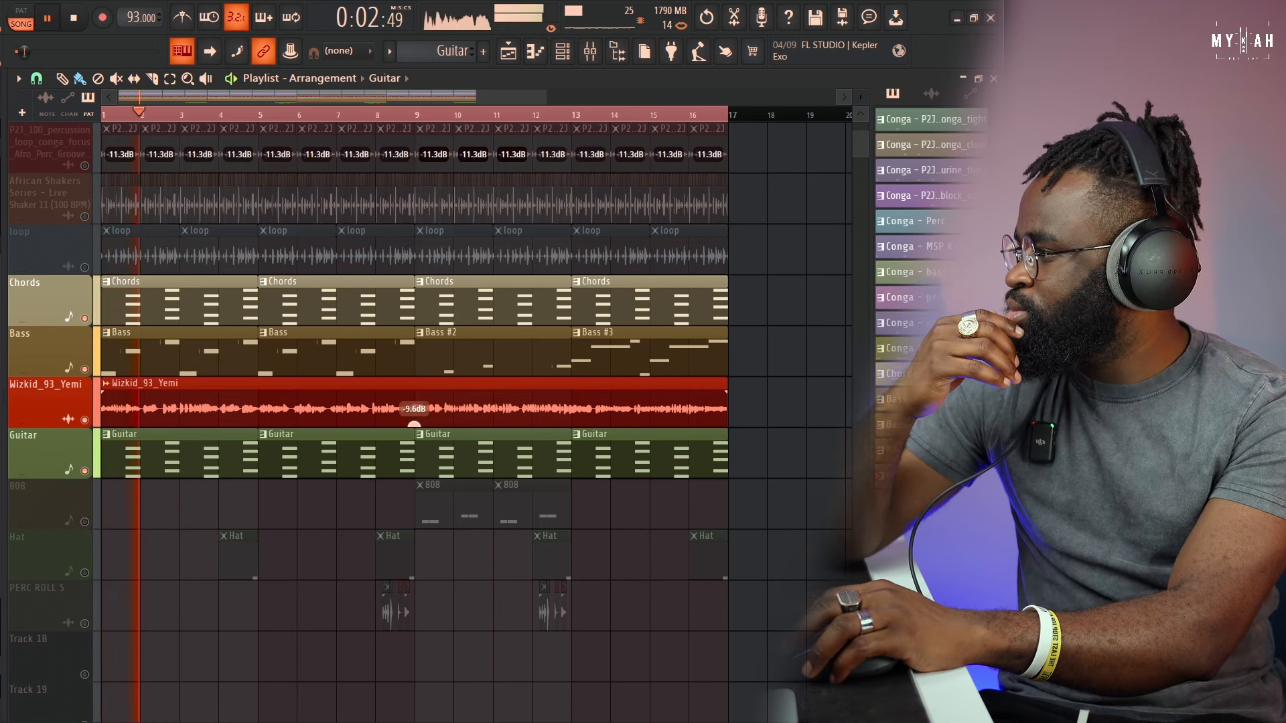
left_click_drag(413, 424, 416, 427)
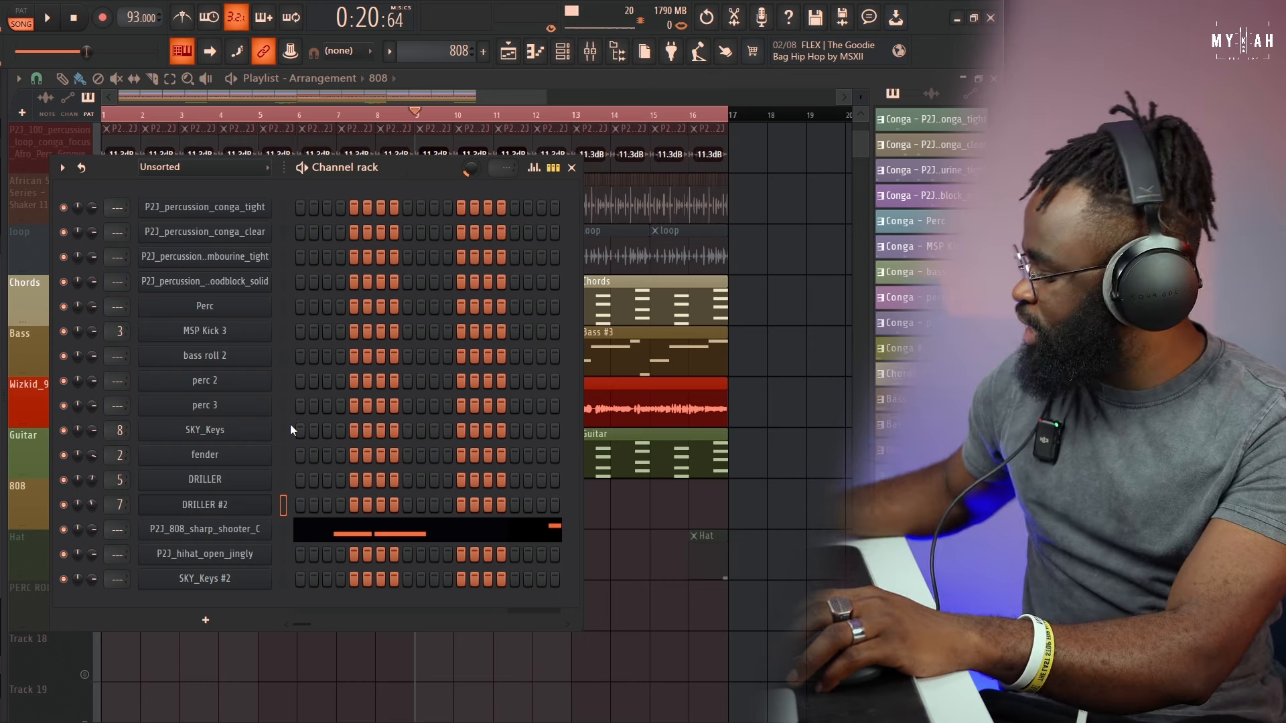
Play the 808 notes in the piano roll, show the P2J_808_sharp_shooter_C sampler settings, return to the playlist and stop playback
left_click(351, 536)
key("space")
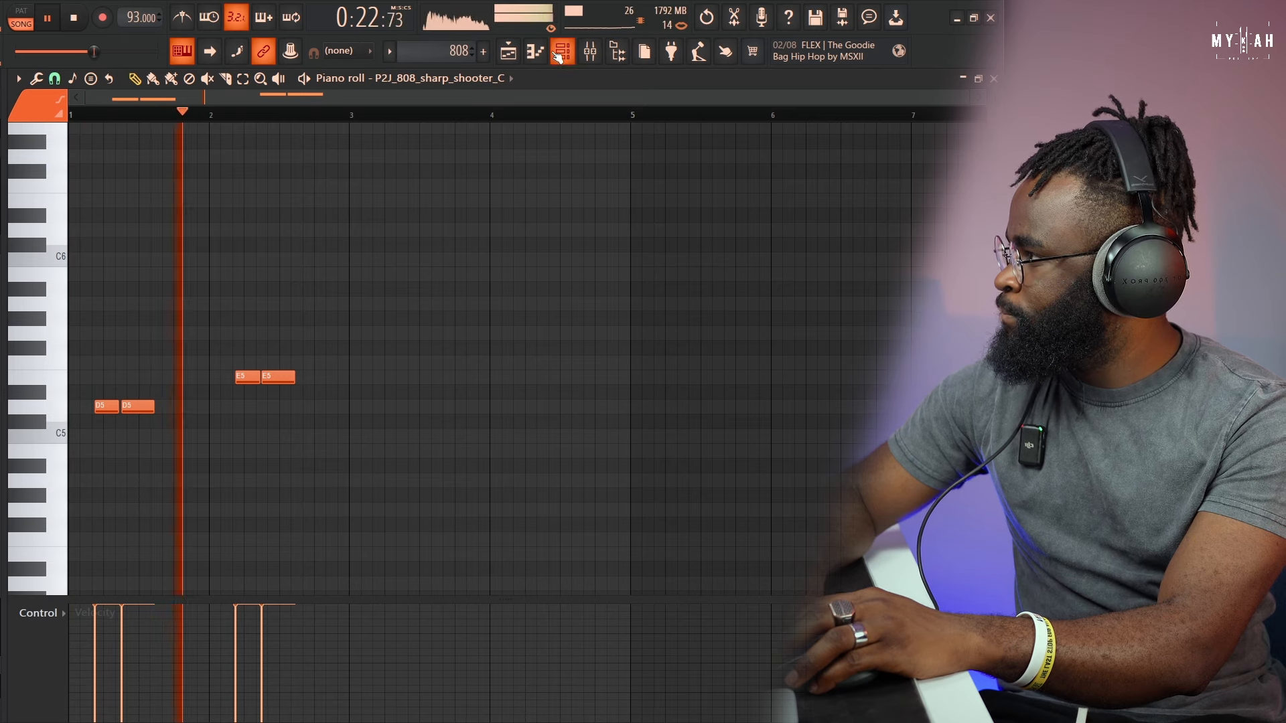
left_click(562, 51)
left_click(232, 533)
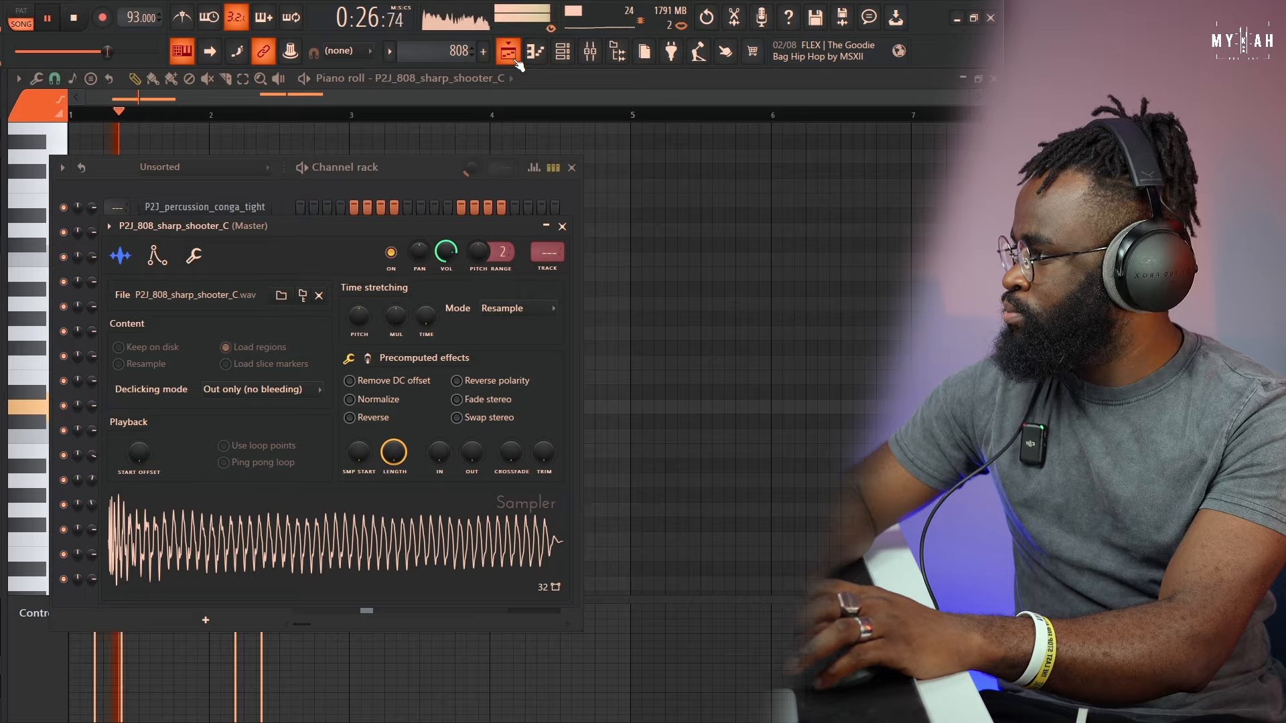
left_click(517, 60)
left_click(73, 19)
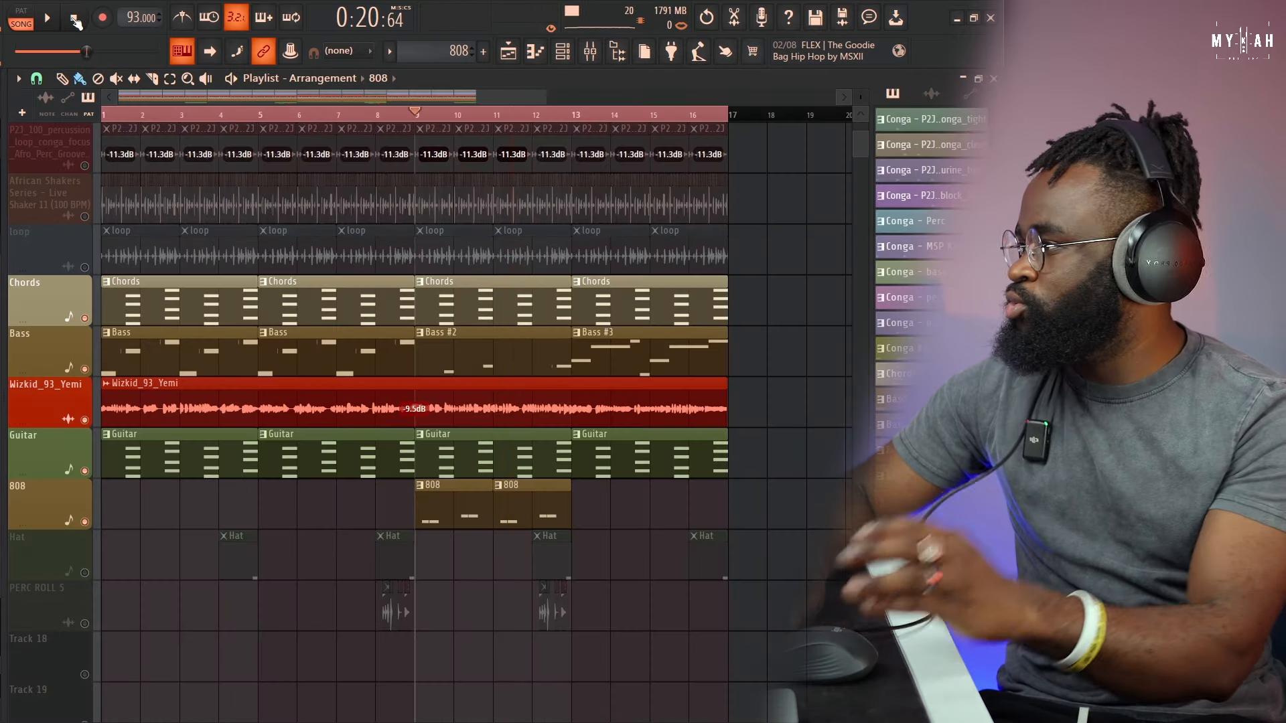
Solo the Hat track, switch the solo to PERC ROLL 5, play it from bar 8 and stop playback
right_click(85, 573)
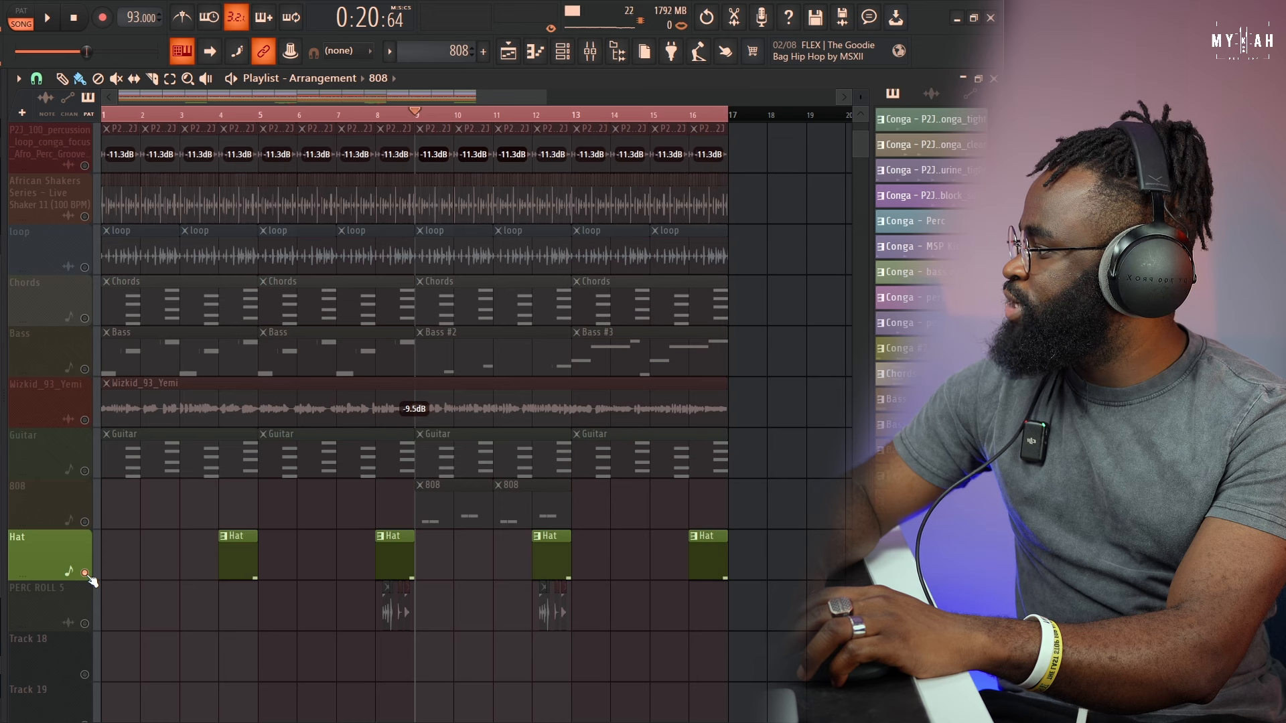
right_click(84, 624)
left_click(377, 116)
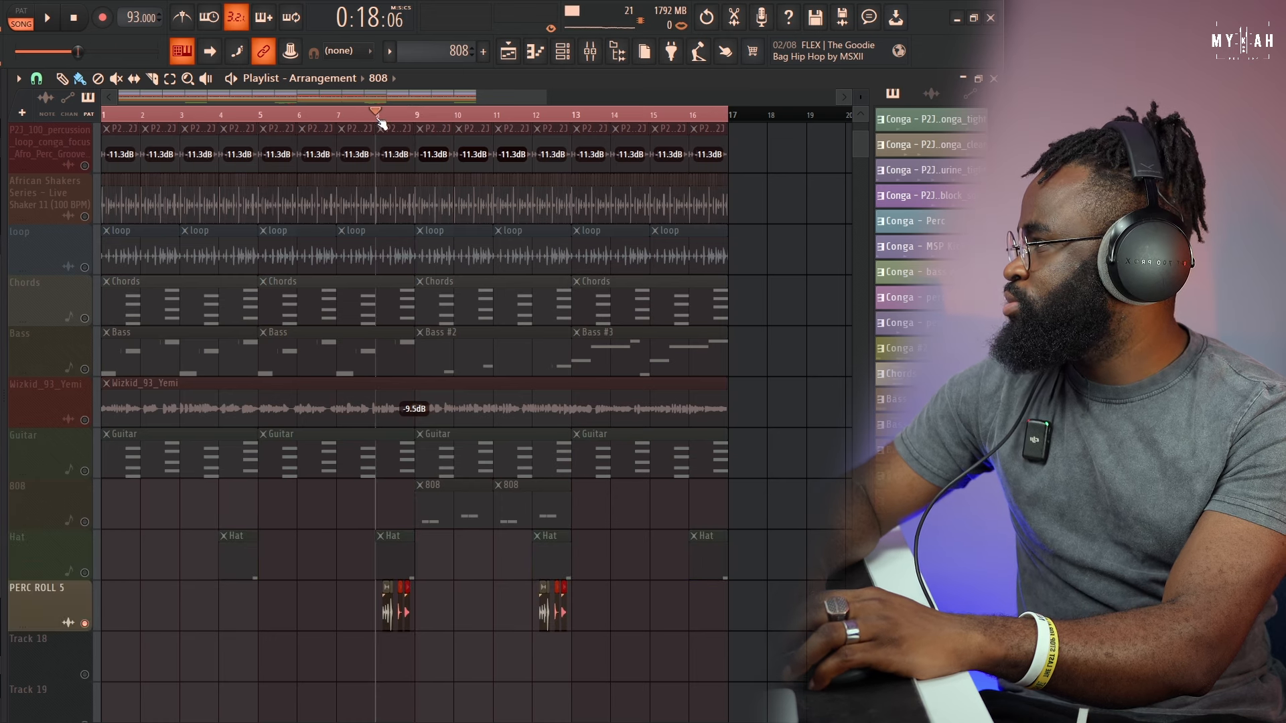
left_click(59, 21)
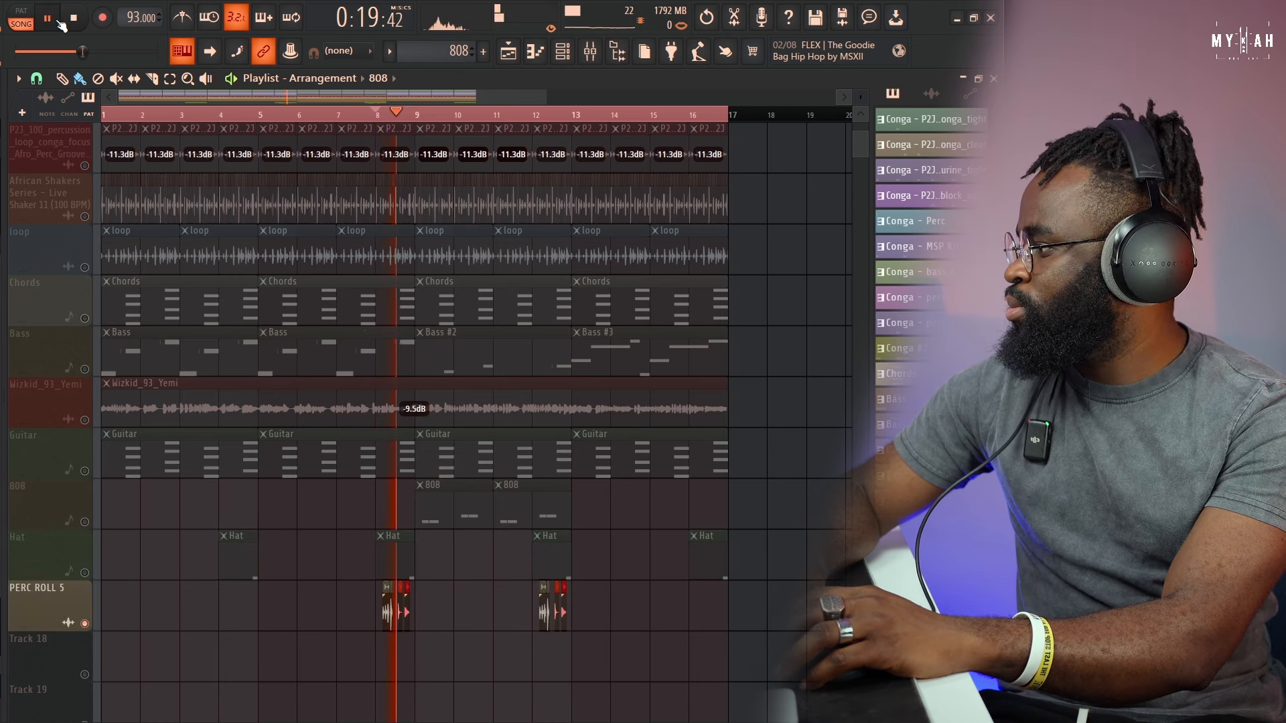
key("space")
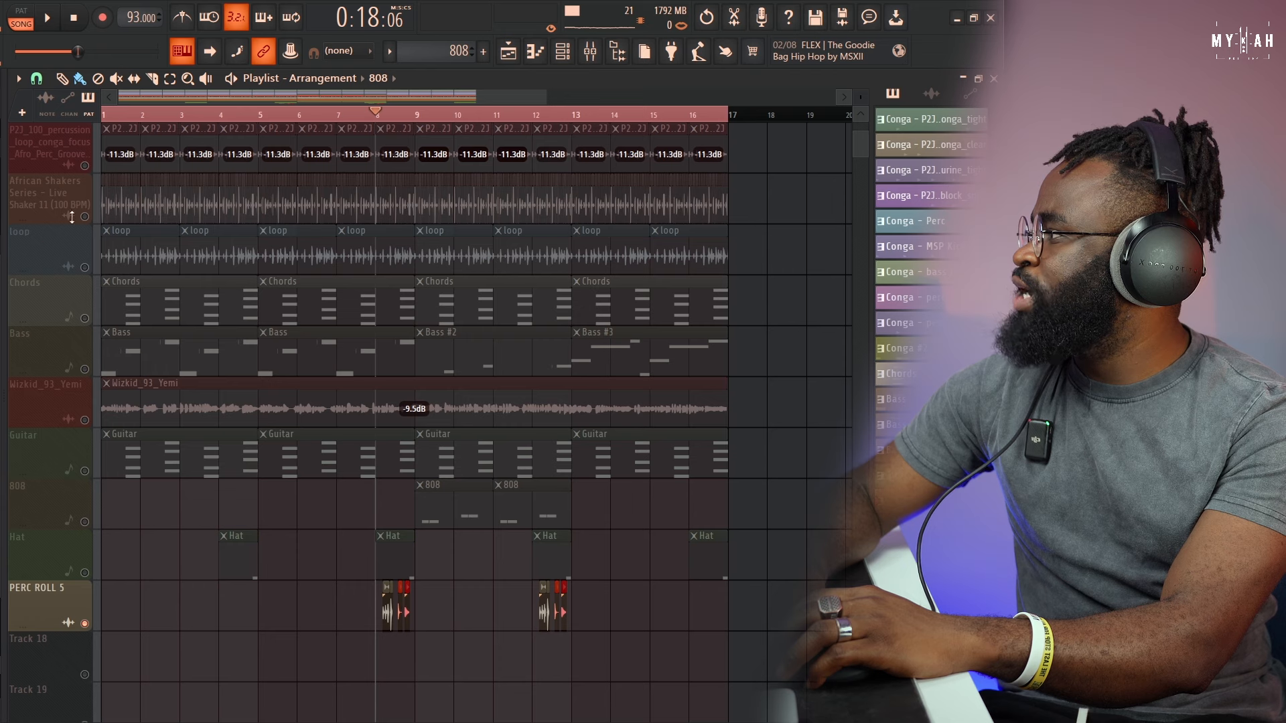
Bring all playlist tracks back in, play the full beat from bar 8 and stop playback
right_click(85, 167)
right_click(85, 167)
left_click(52, 17)
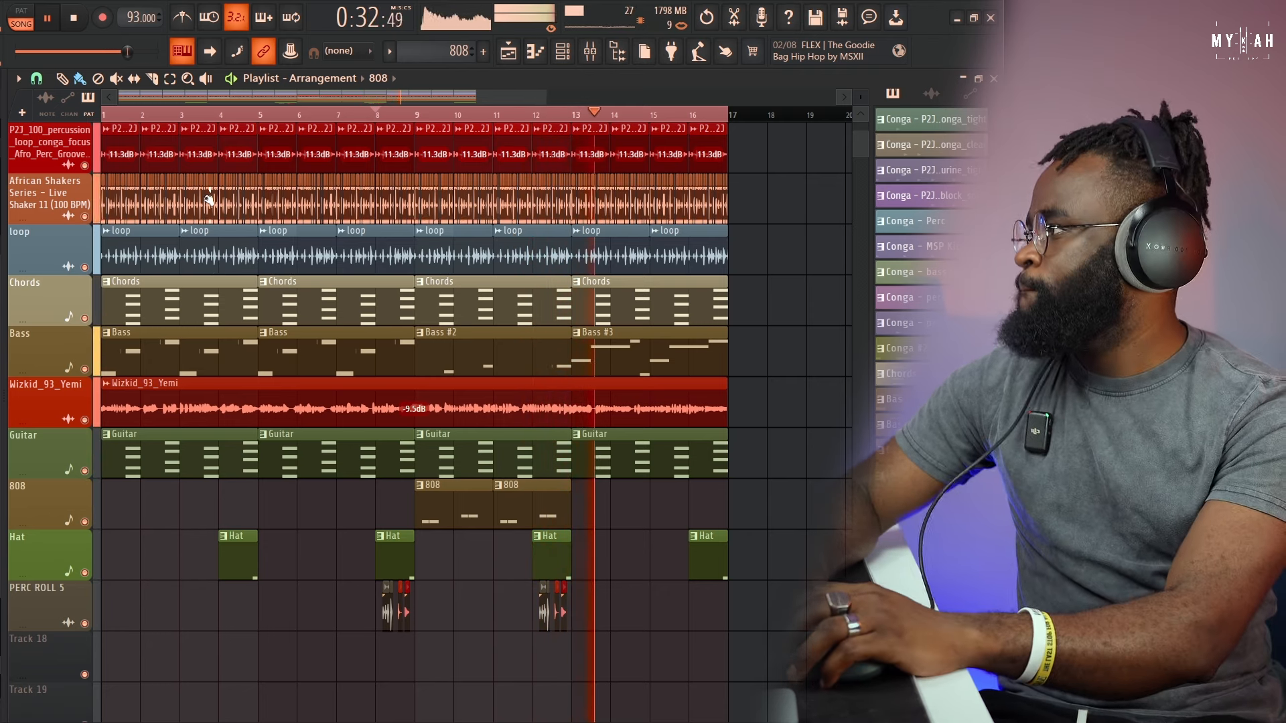
key("space")
scroll(476, 467, "up", 7)
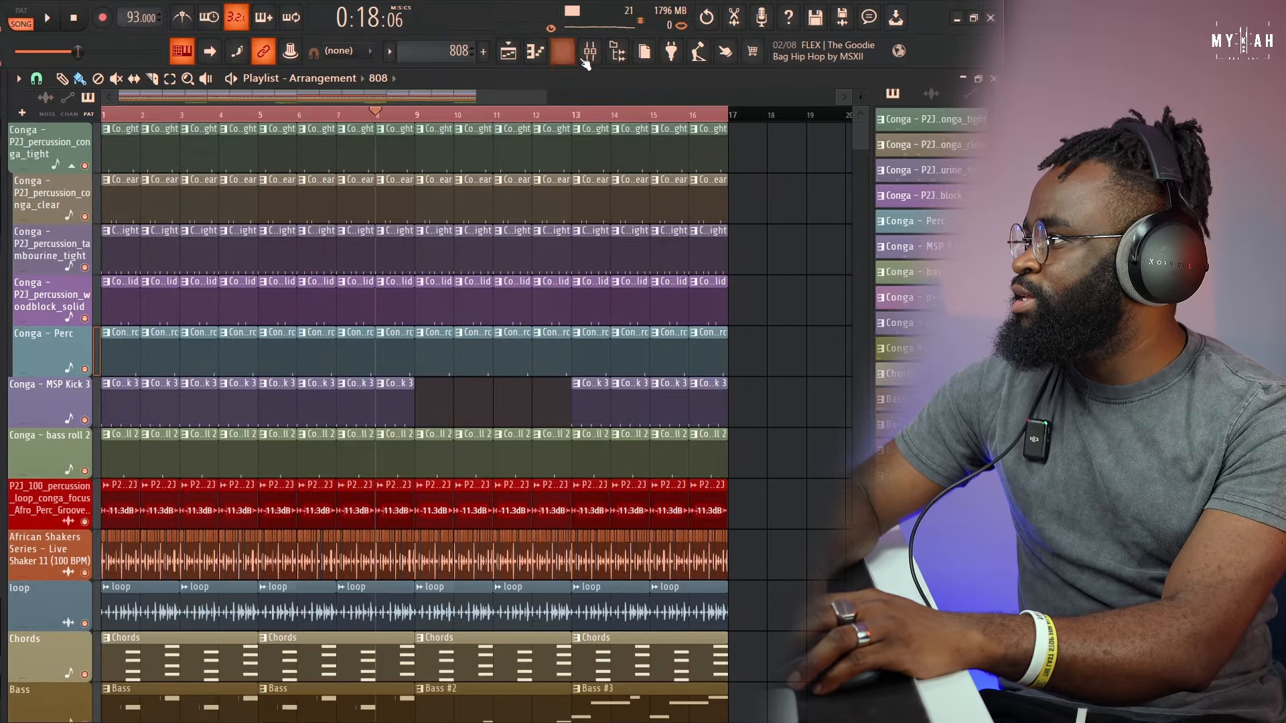
Show the mixer's Master effects, including the WaveShell rack with IMPusher and FabFilter Pro-L 2, and close the plugin windows
left_click(585, 57)
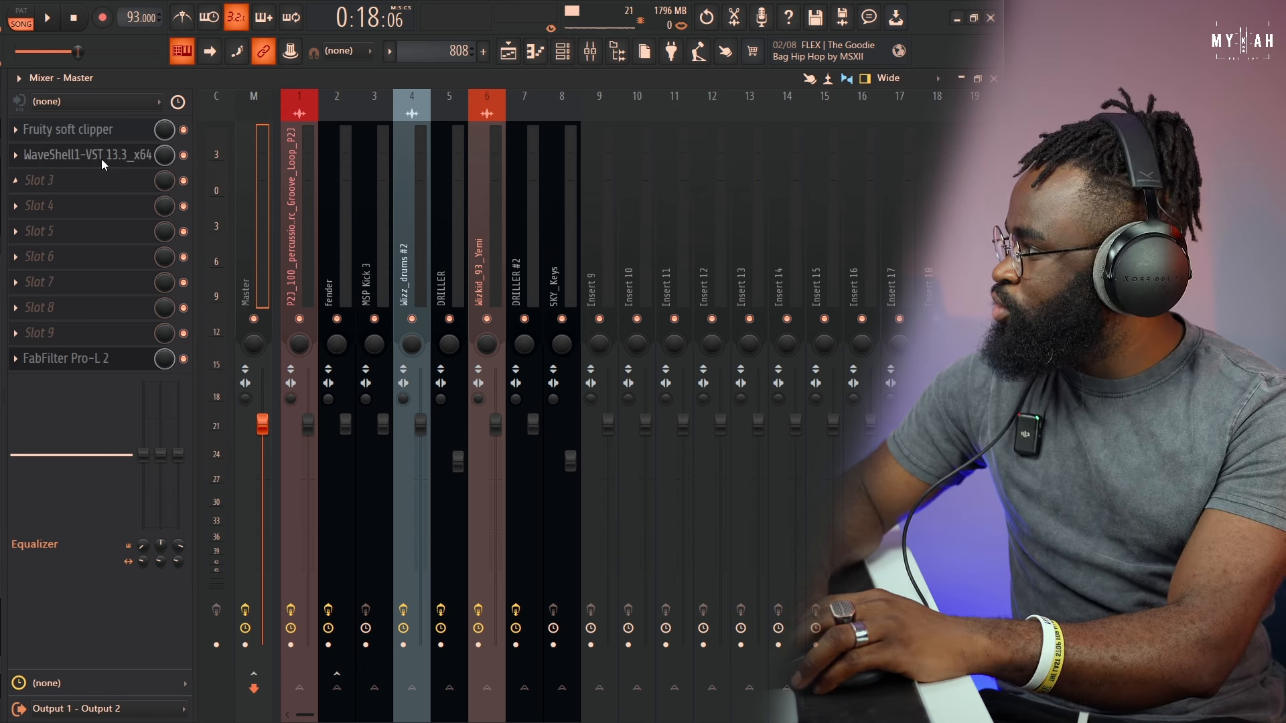
left_click(102, 156)
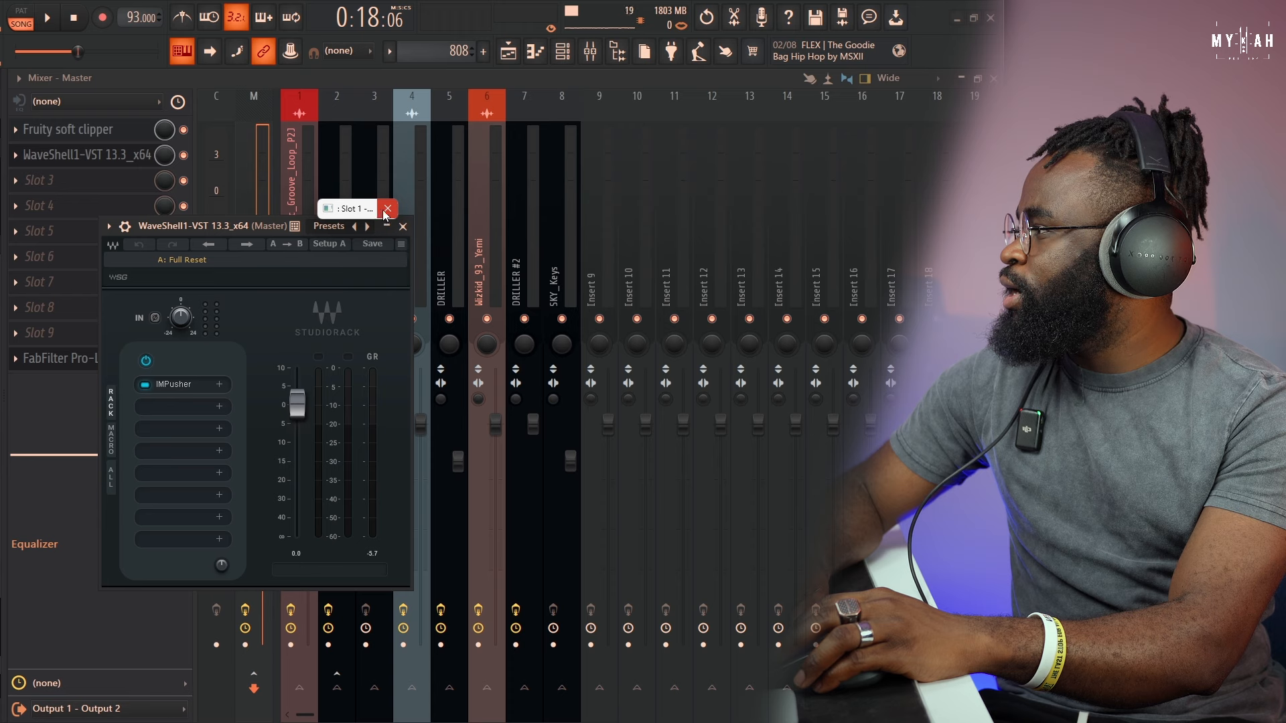
left_click(172, 386)
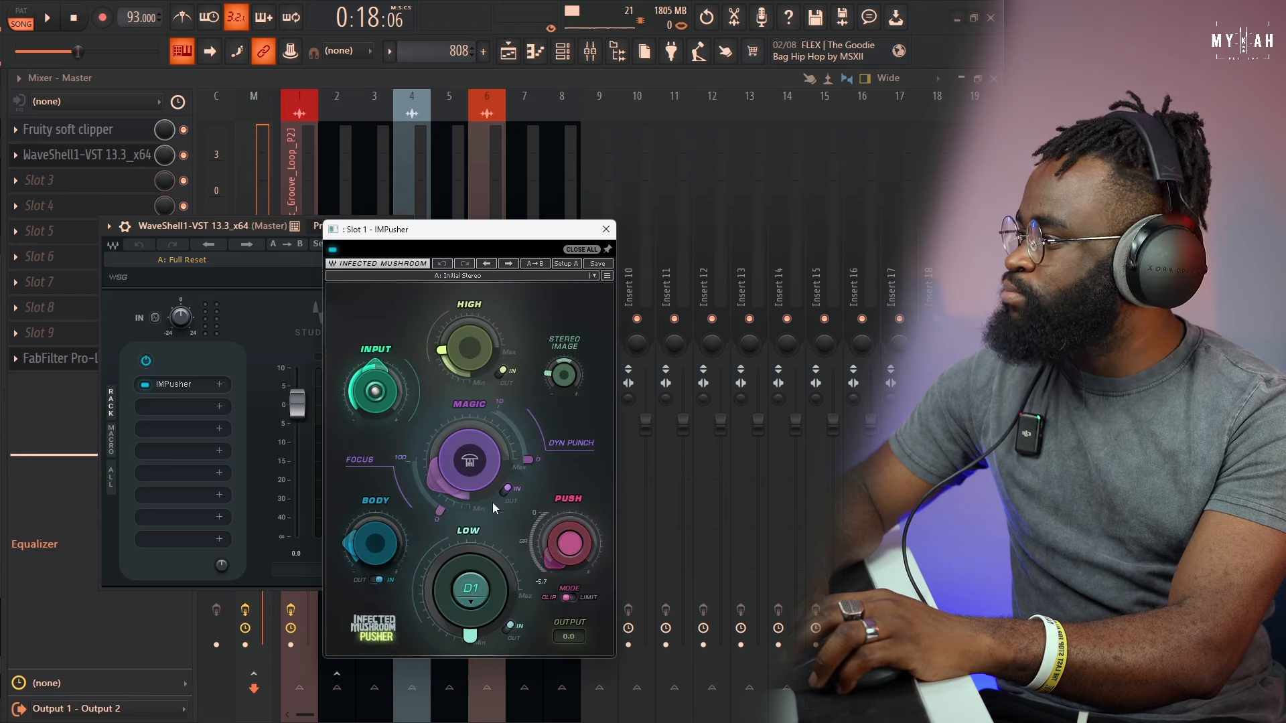
left_click(59, 362)
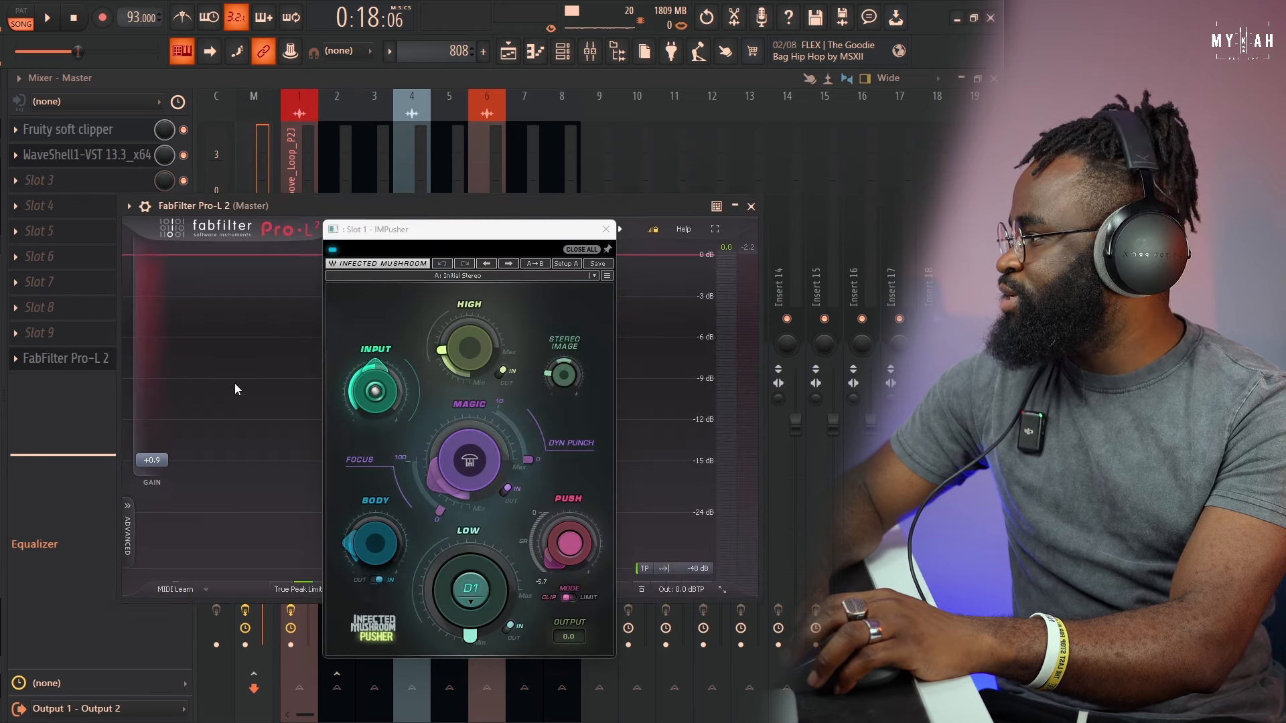
left_click(605, 229)
key("Escape")
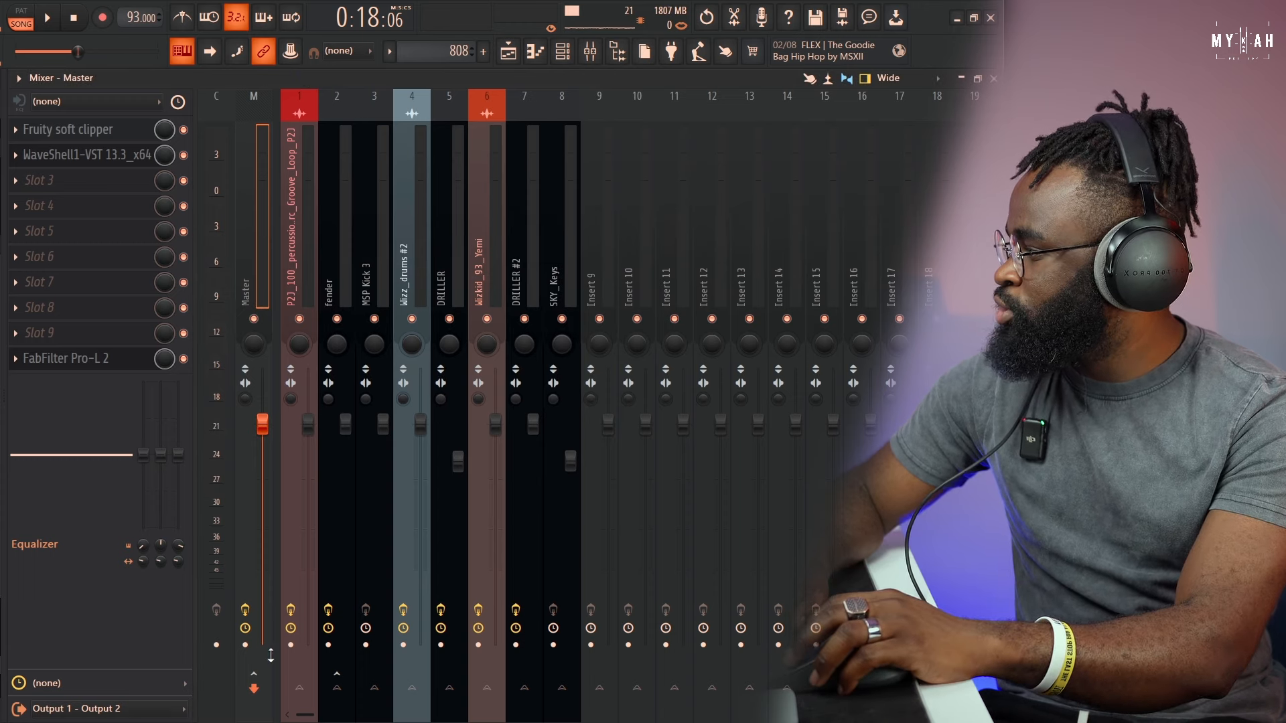
Play the full beat with the mixer levels in view, bring back the playlist during playback and stop
left_click(49, 19)
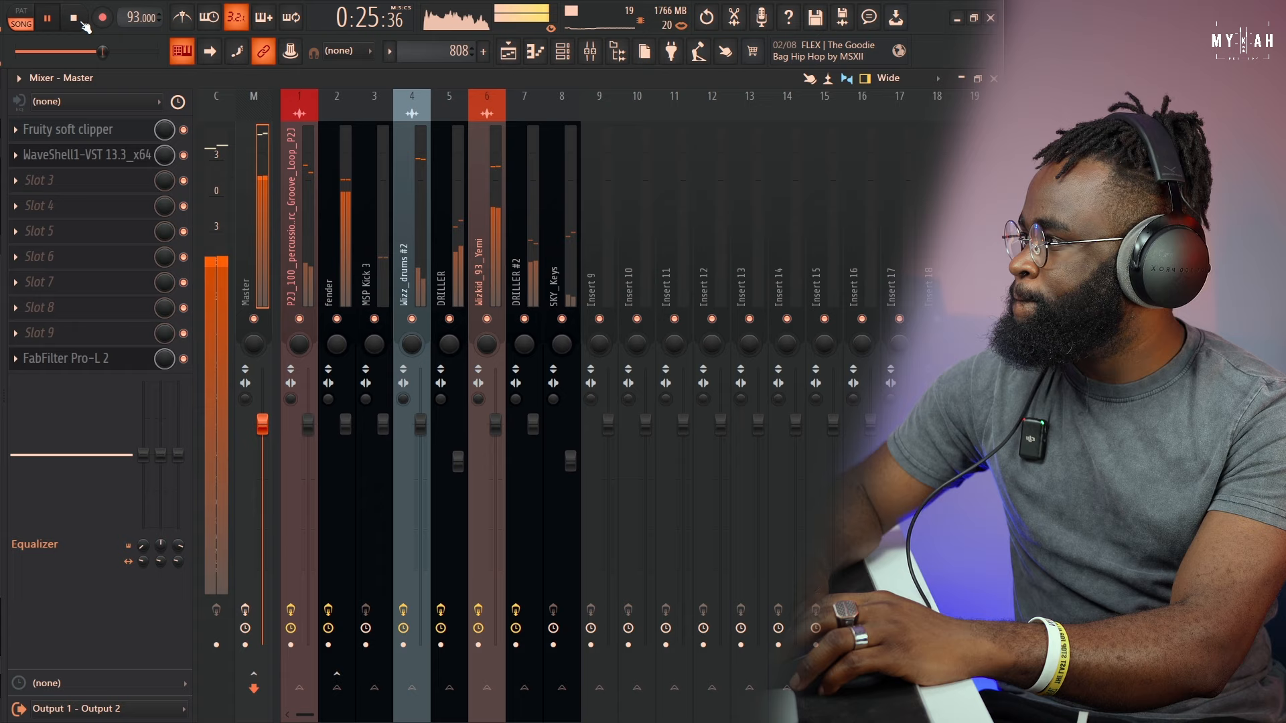
left_click(78, 19)
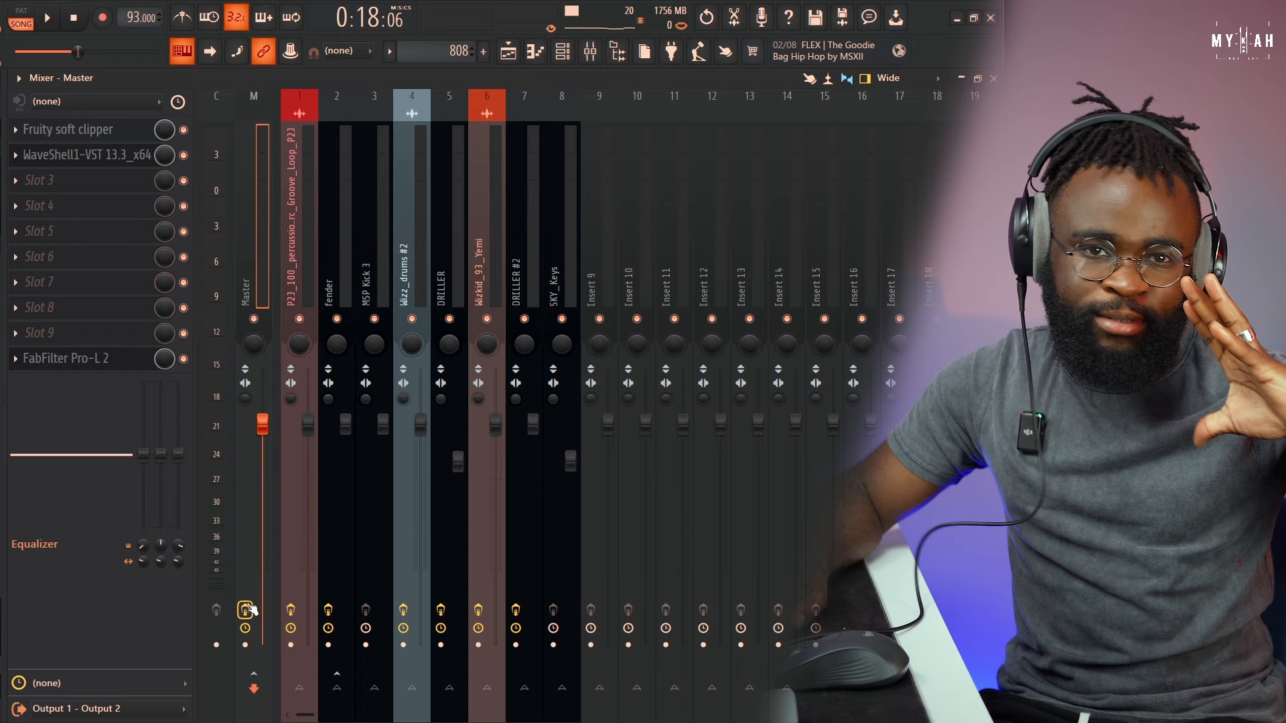
key("space")
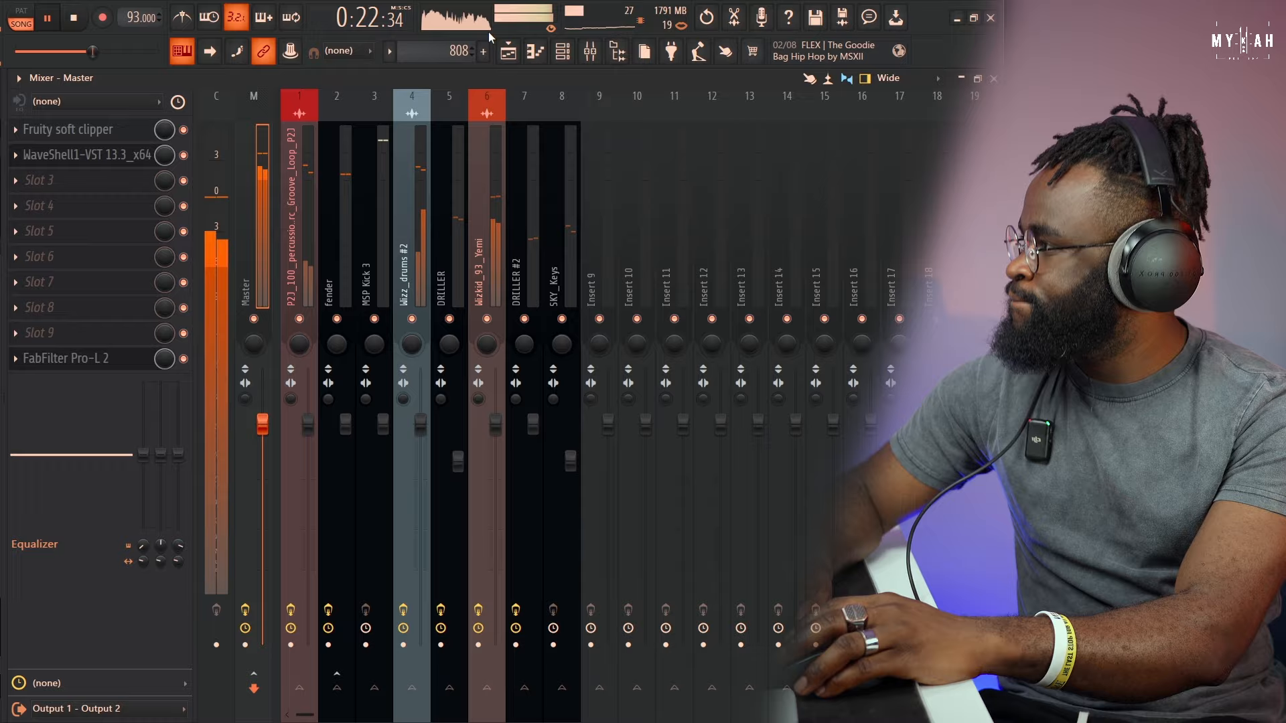
left_click(508, 52)
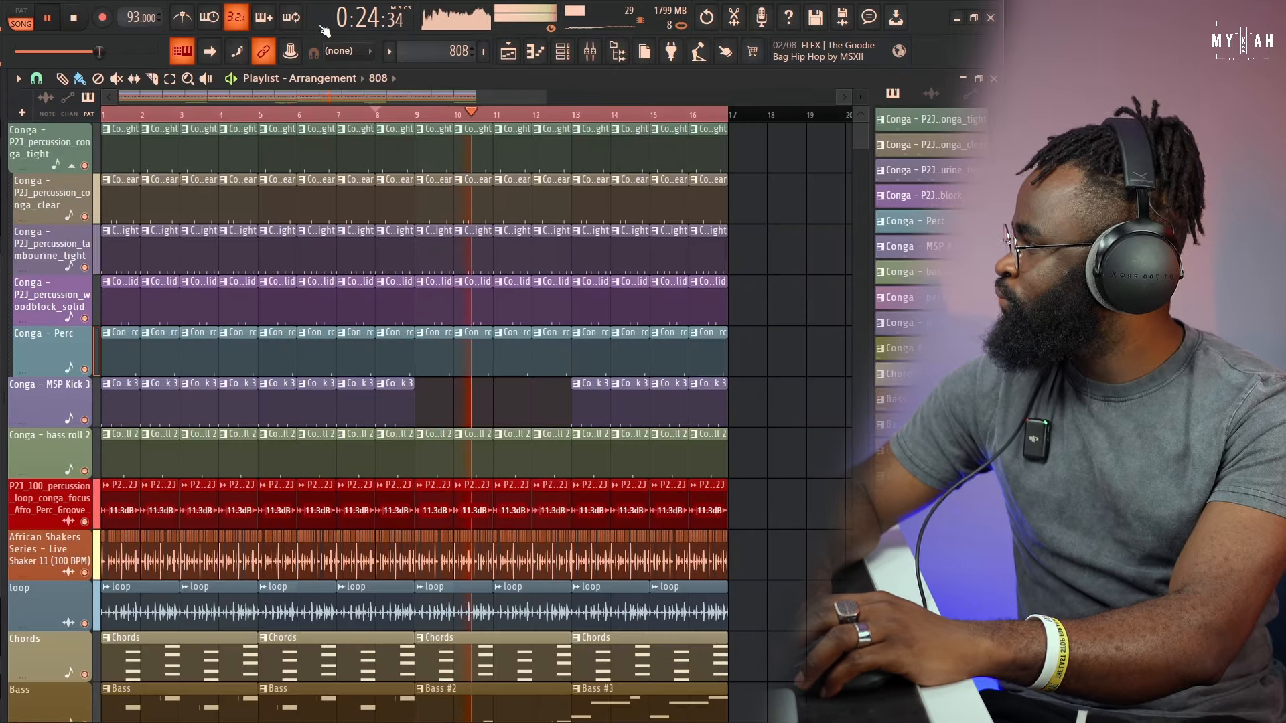
key("space")
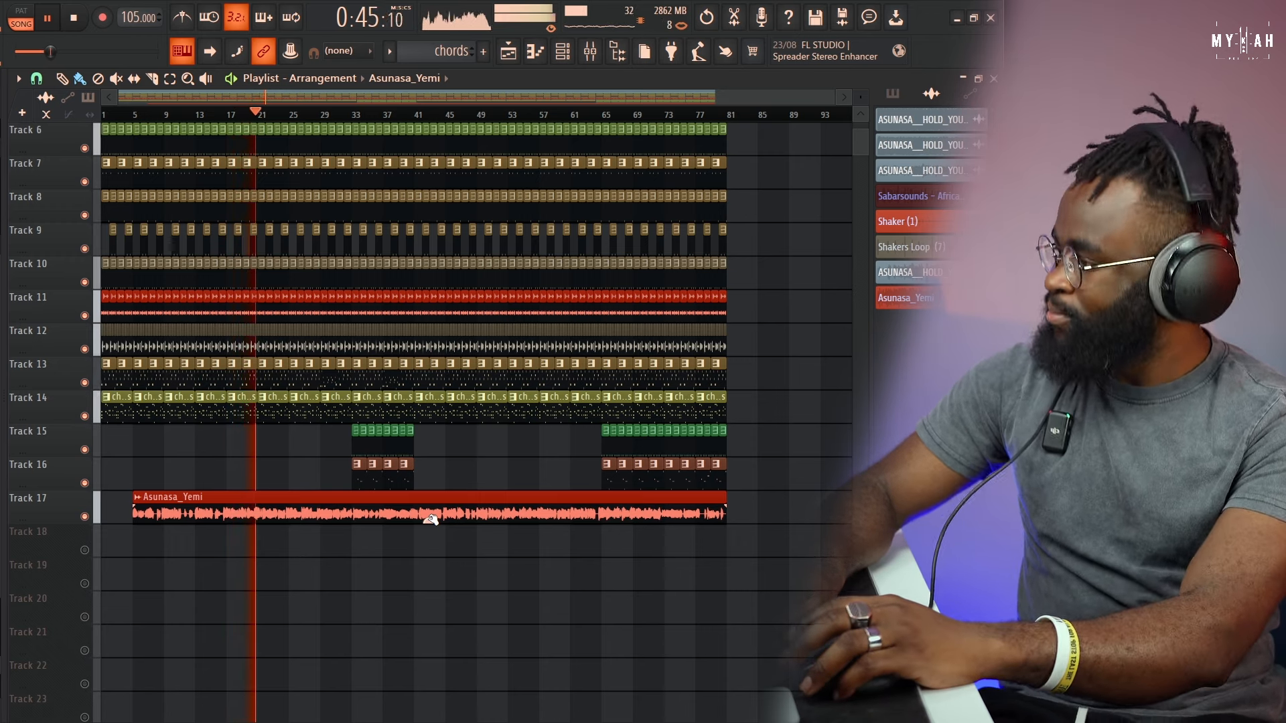
Mute Track 17 with the Asunasa_Yemi audio, stop playback and place the playhead at bar 33
left_click(85, 517)
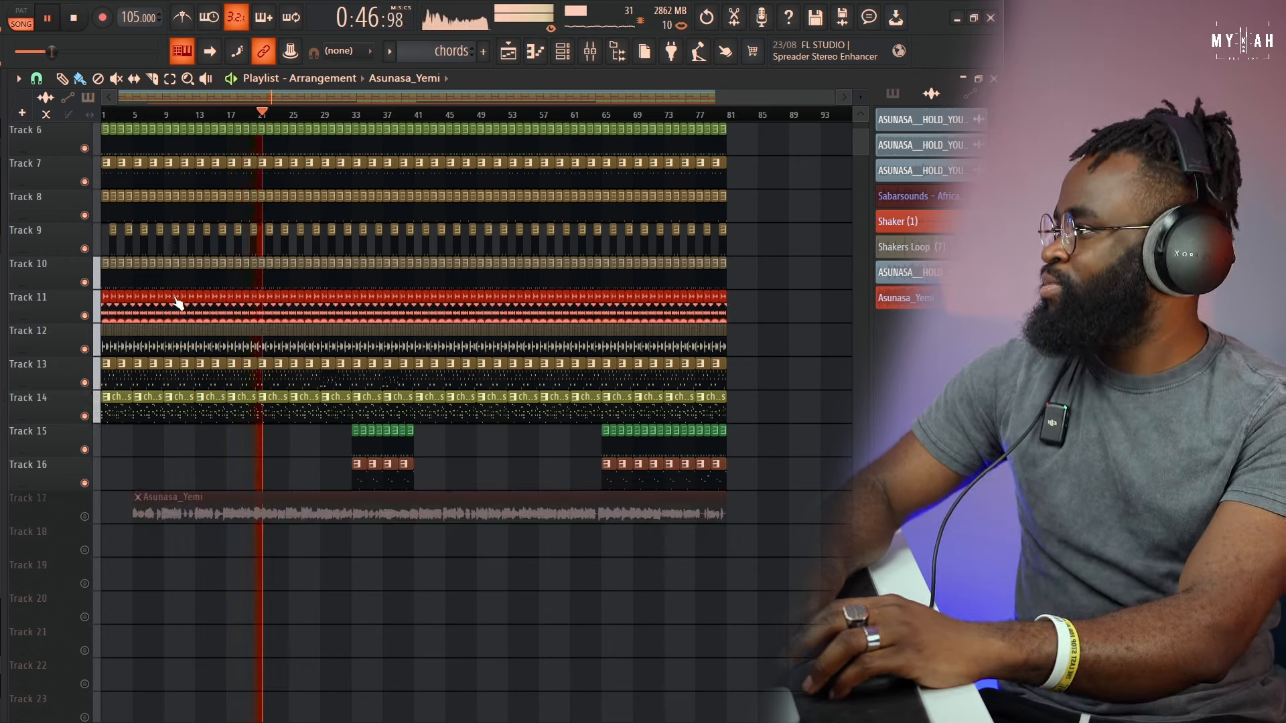
left_click(75, 19)
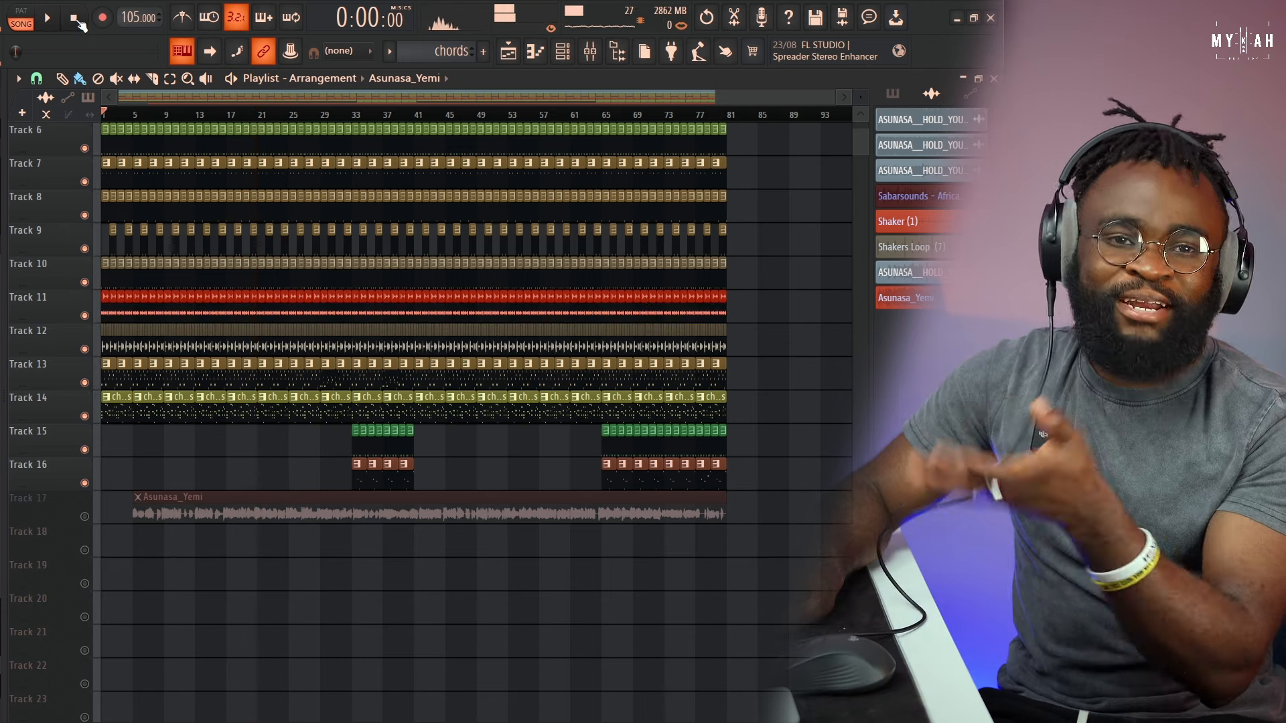
left_click(356, 118)
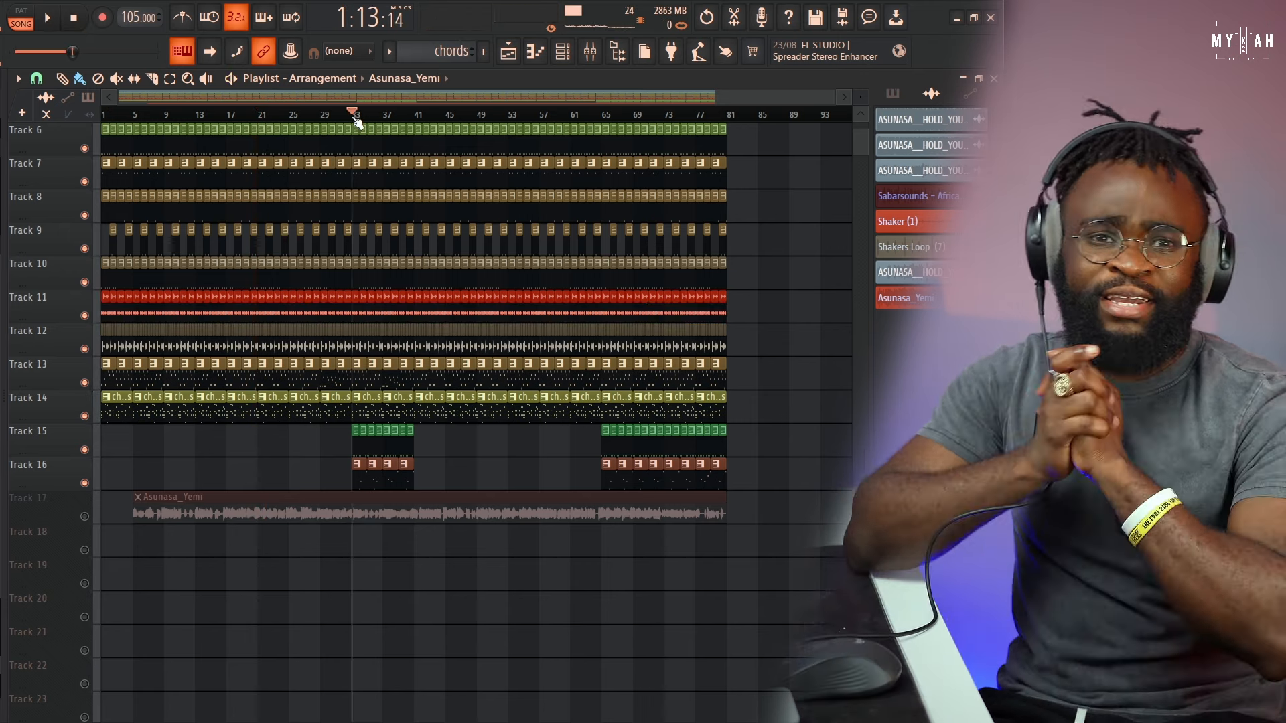